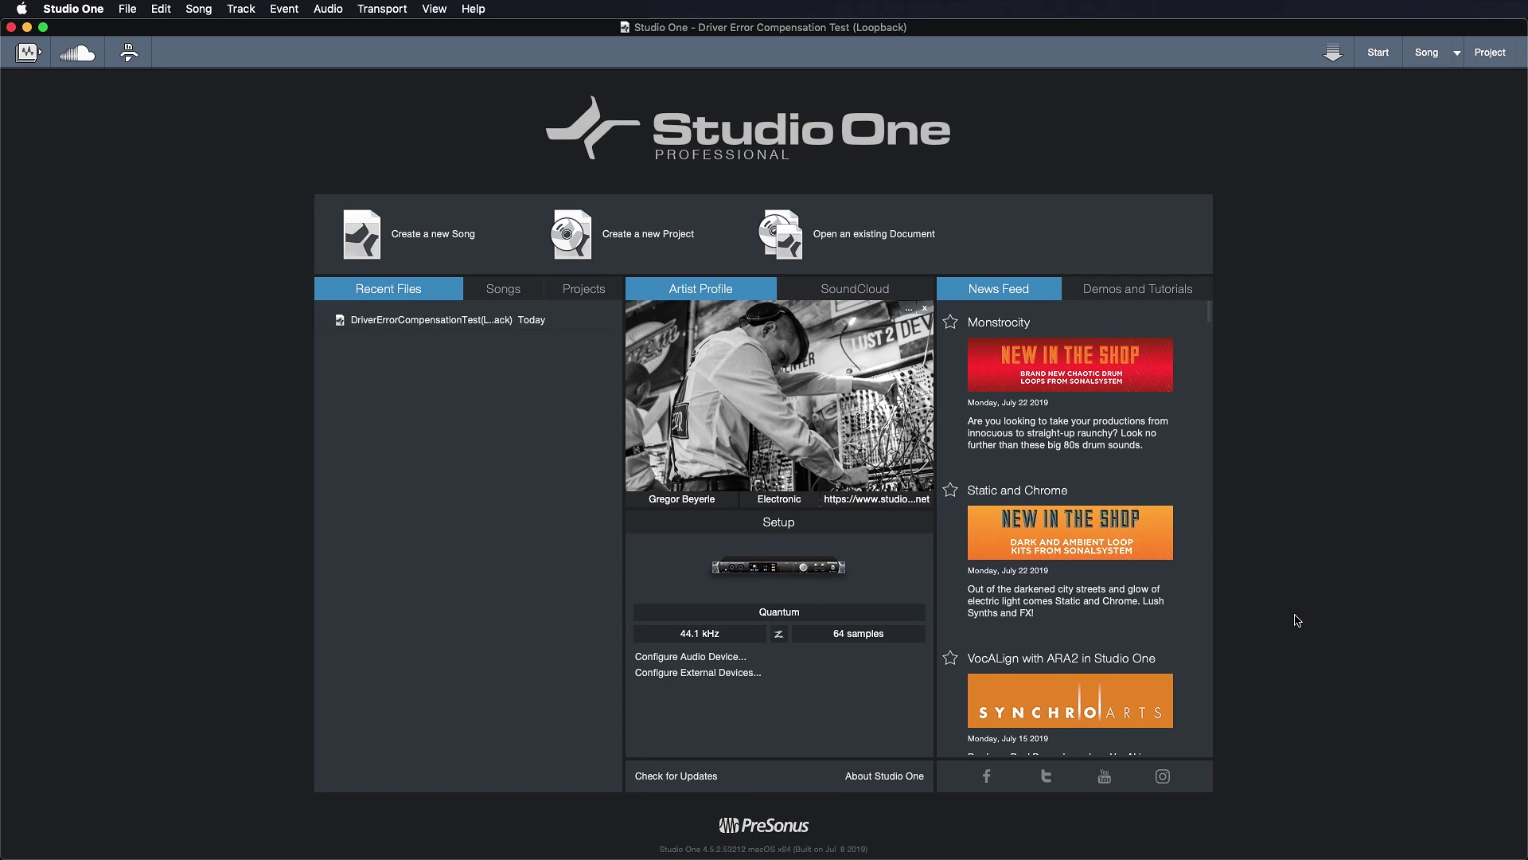
# Start a new song, choose the Quantum interface template, and list the Styles templates.
pyautogui.click(446, 234)
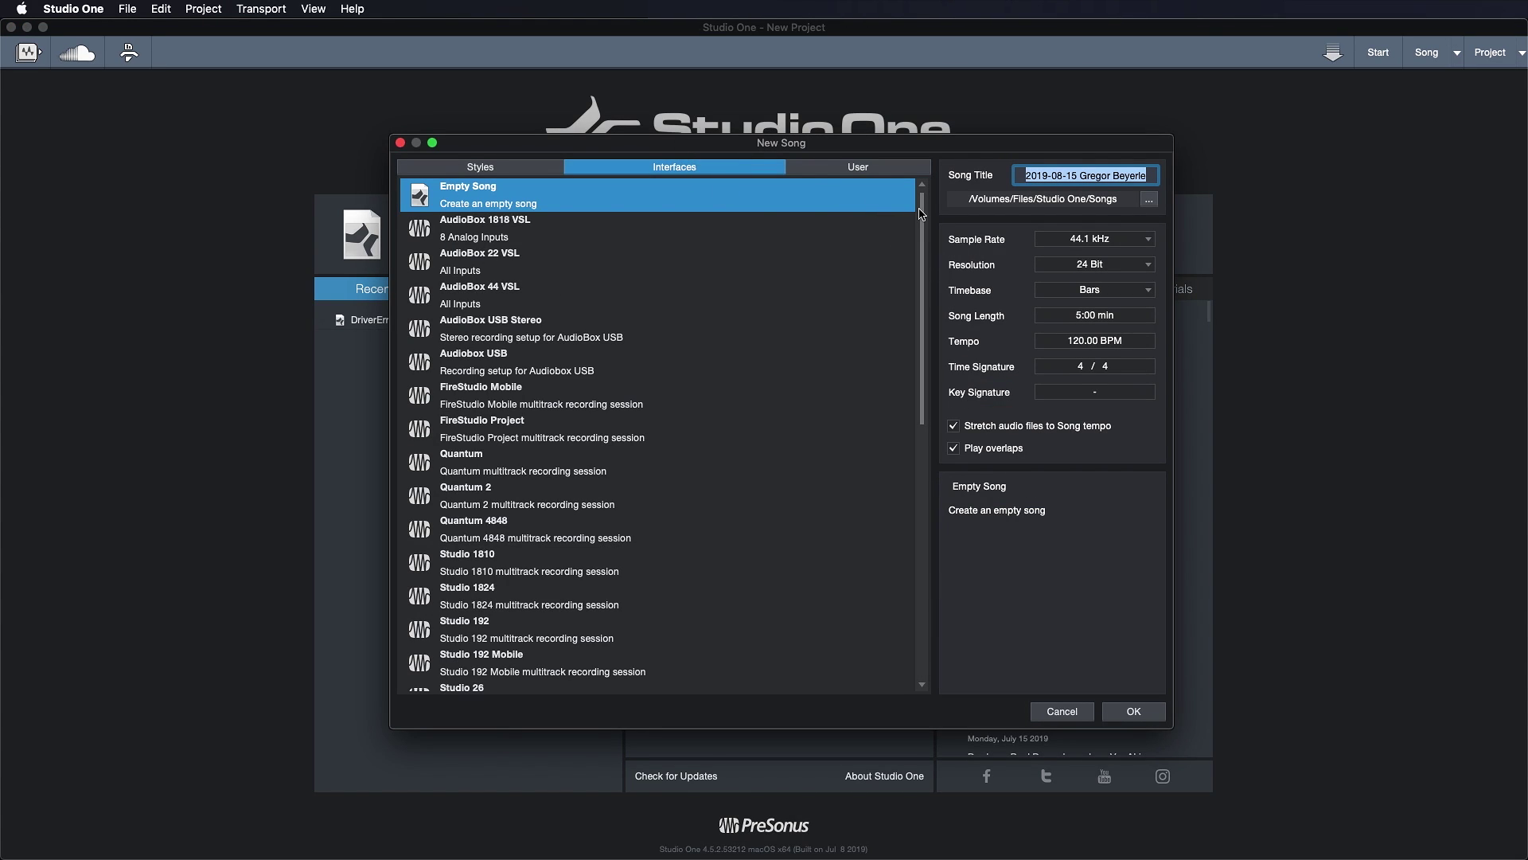
pyautogui.moveTo(924, 212); pyautogui.dragTo(925, 298)
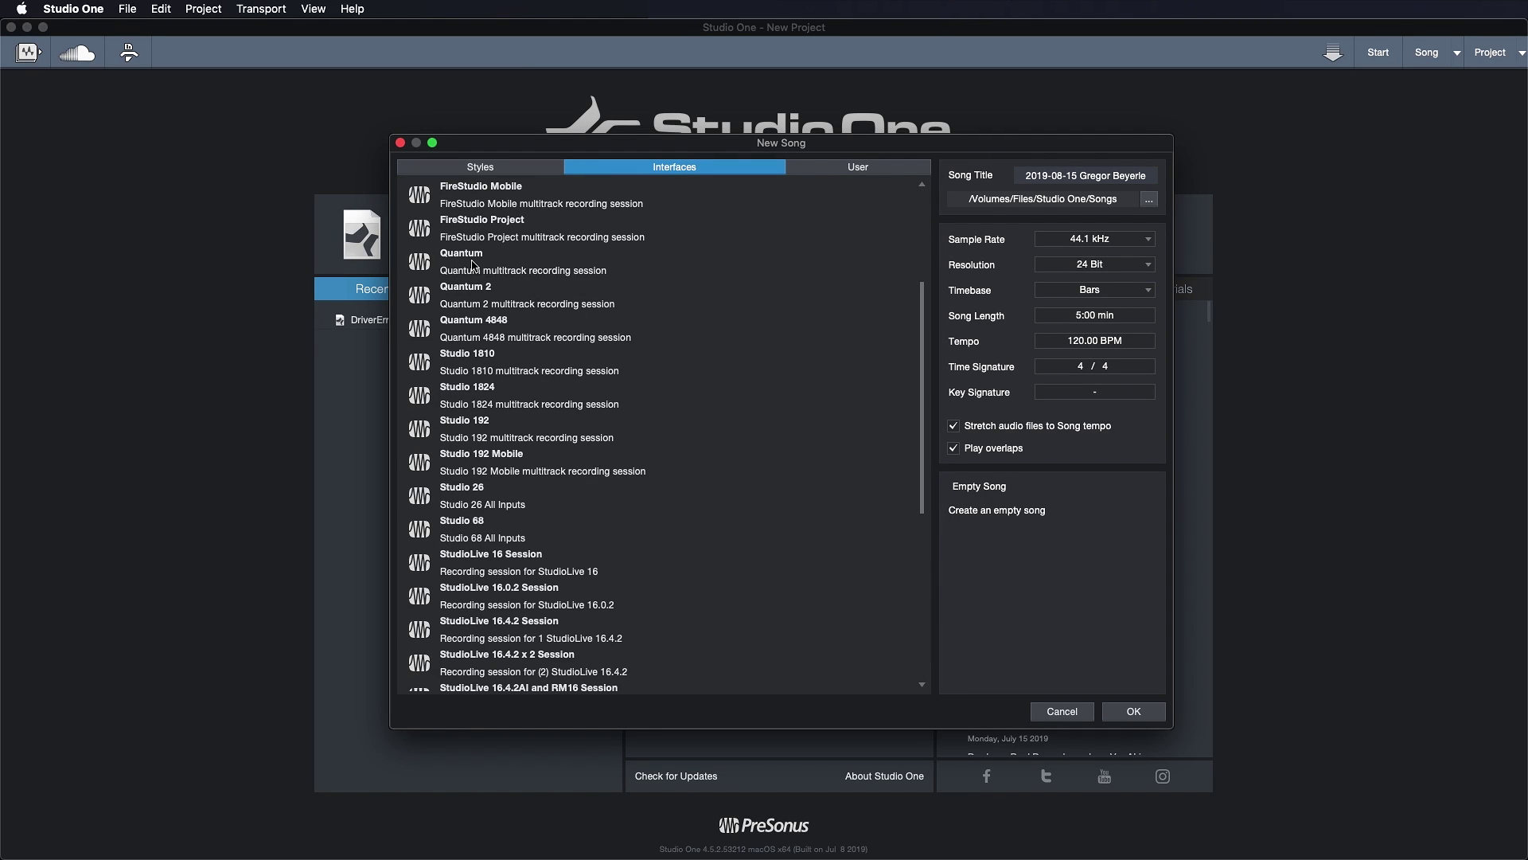
pyautogui.click(475, 266)
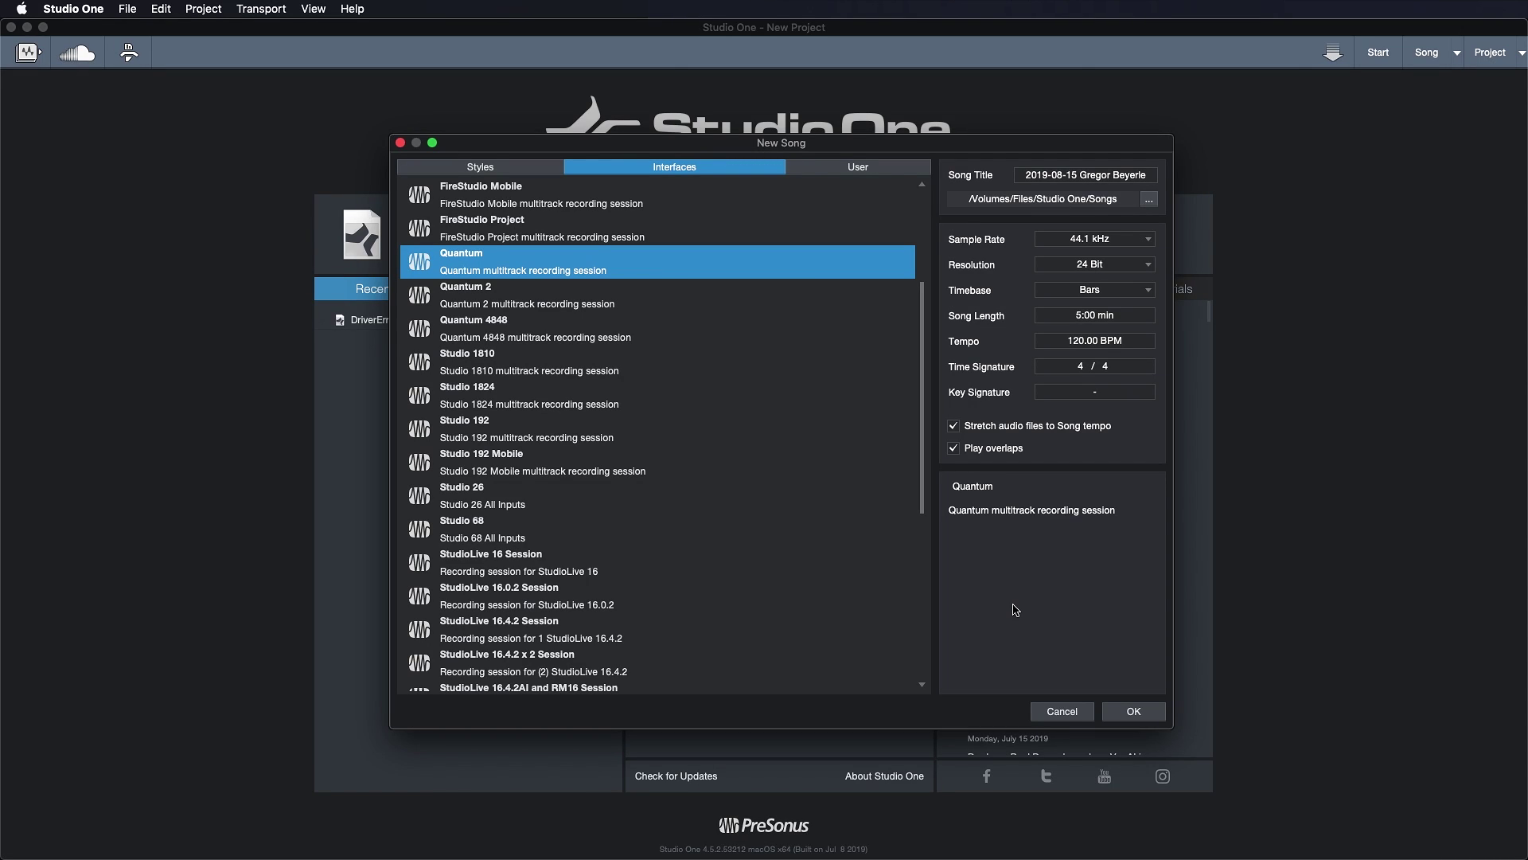
pyautogui.click(480, 166)
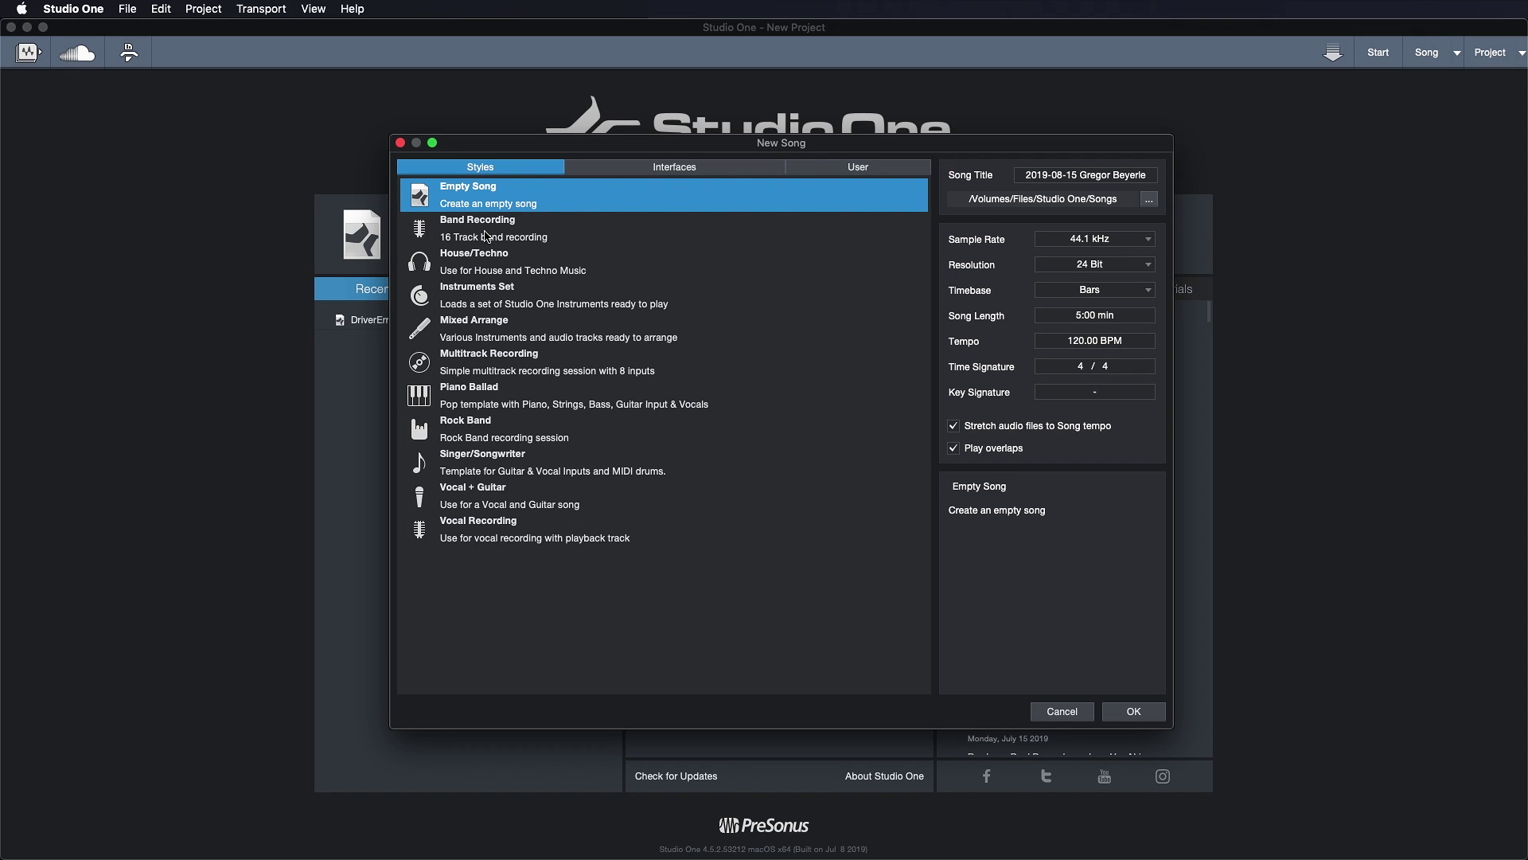
# Preview Band Recording and Multitrack Recording, then create the song from the User tab's Default template.
pyautogui.click(487, 236)
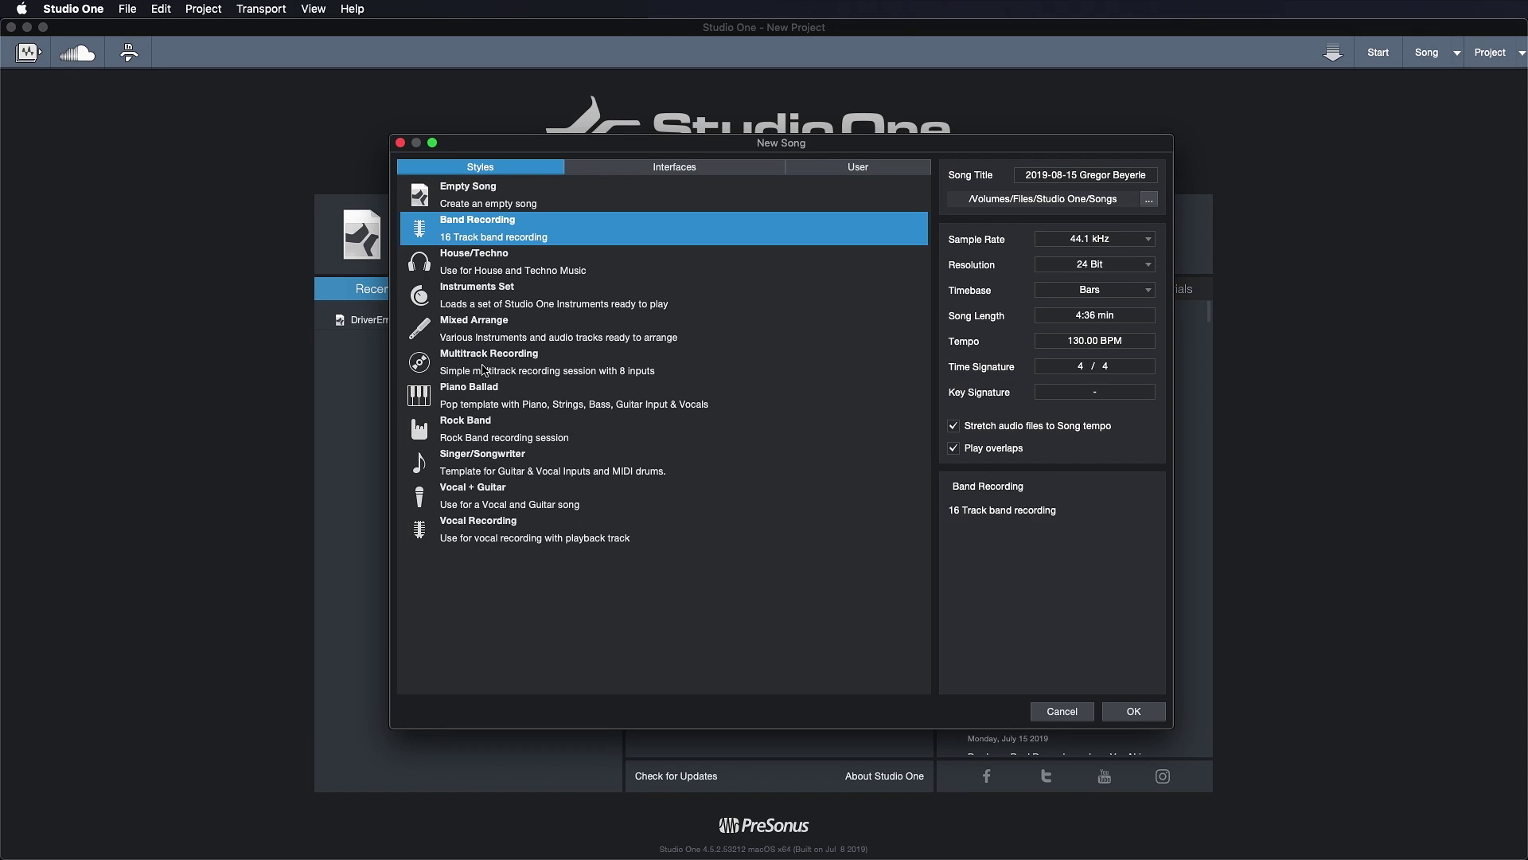
pyautogui.click(483, 373)
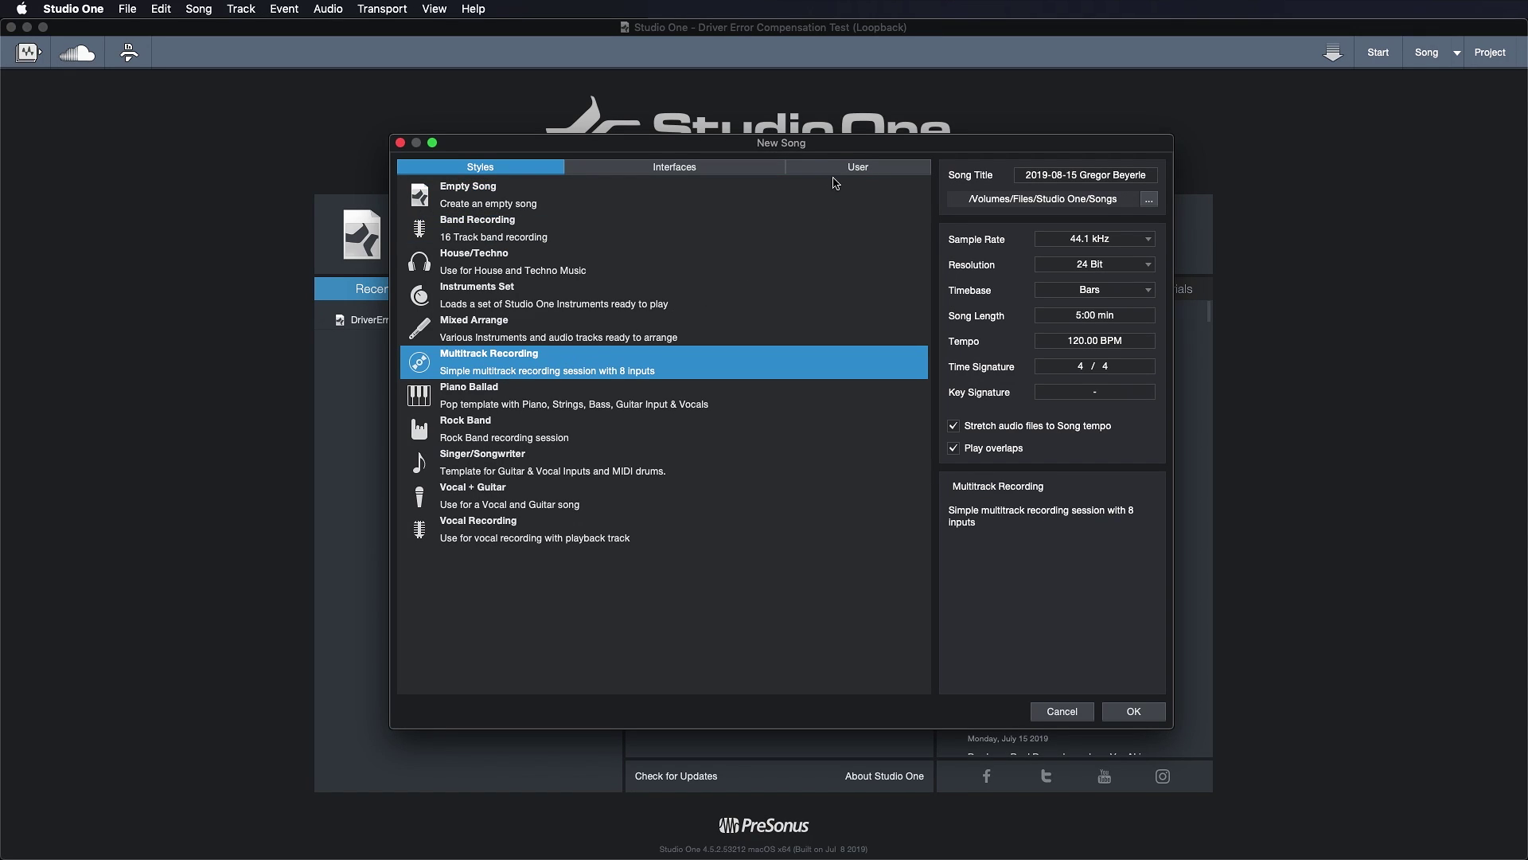
pyautogui.click(838, 173)
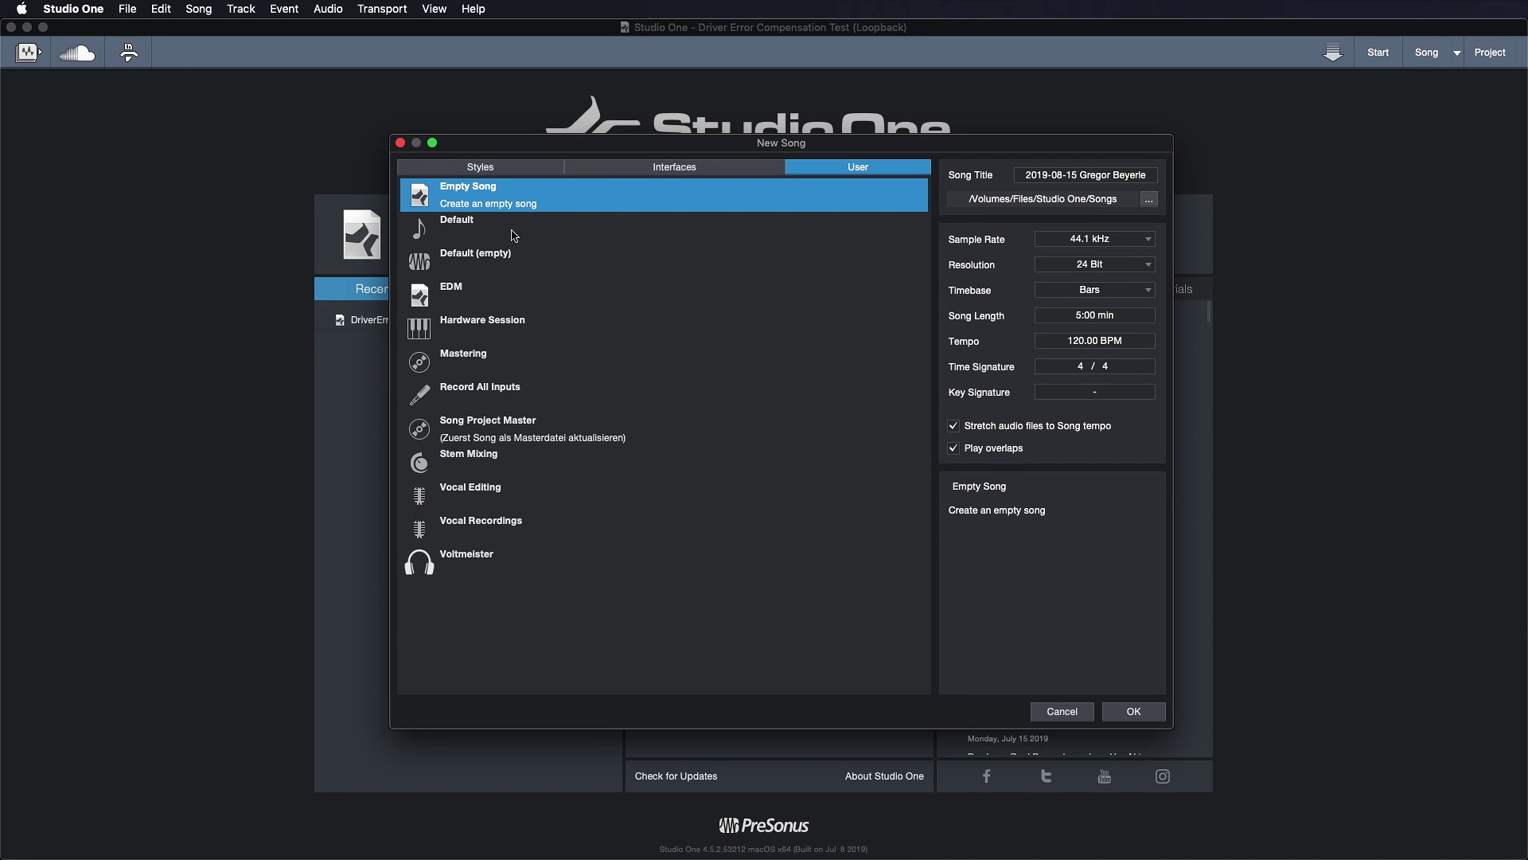
pyautogui.doubleClick(513, 237)
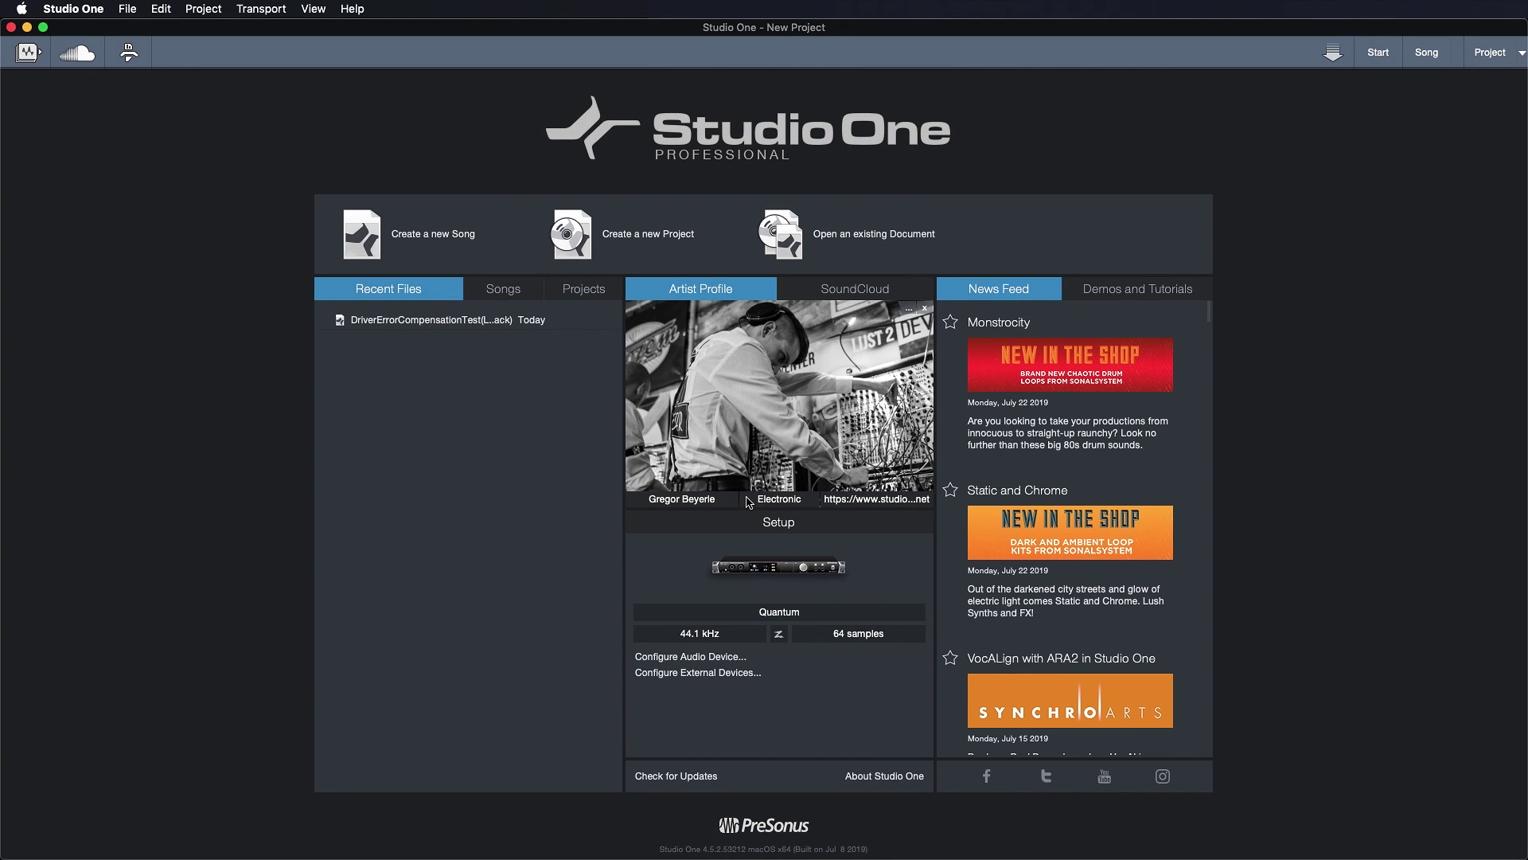
# Close the project with Cmd+W and show the SoundCloud account statistics on the Start page.
pyautogui.press('super+w')
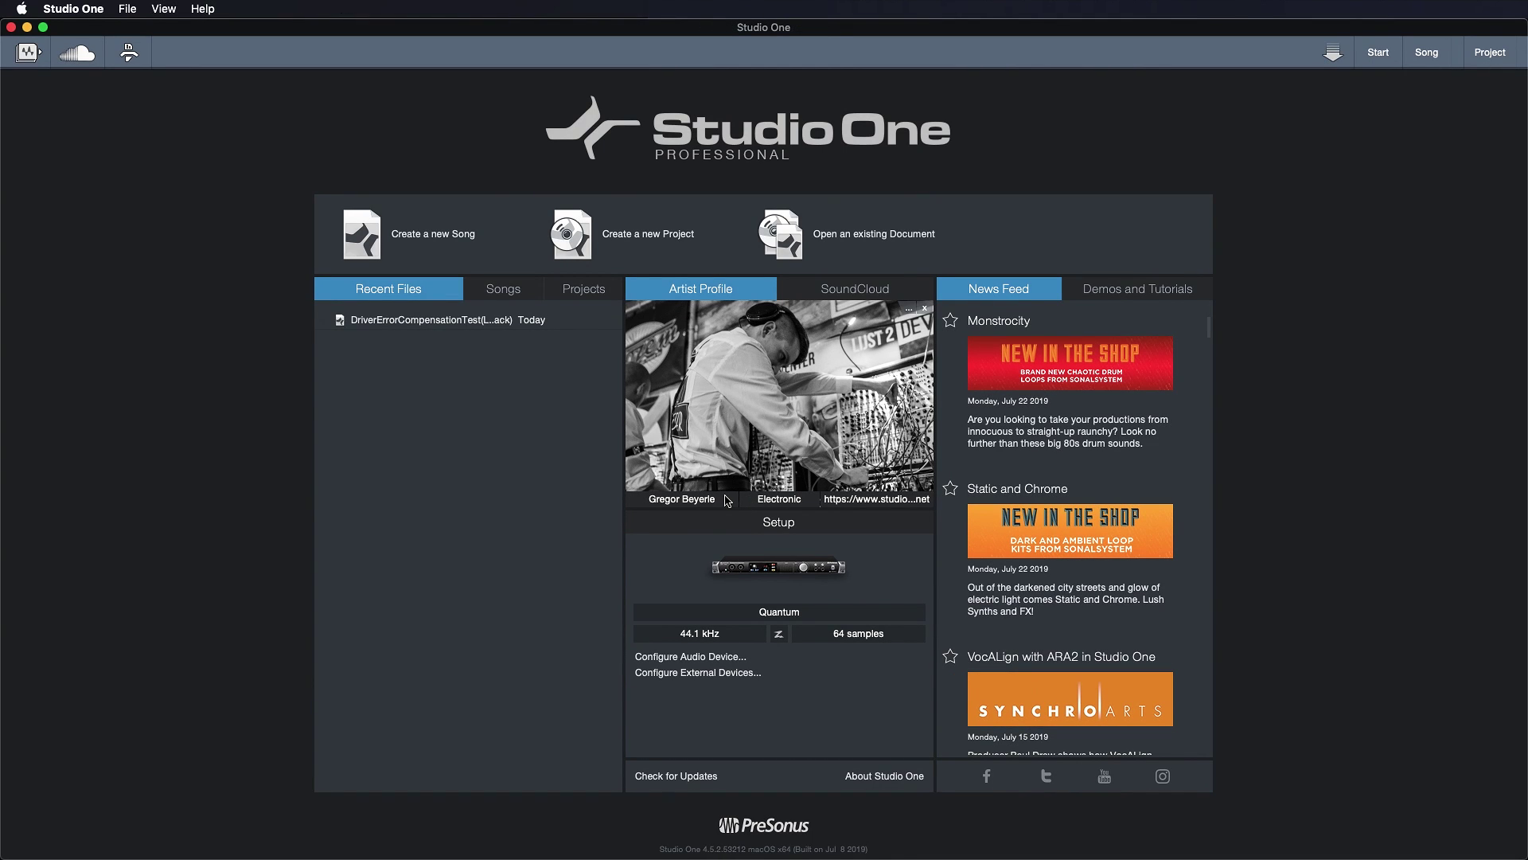
pyautogui.click(911, 293)
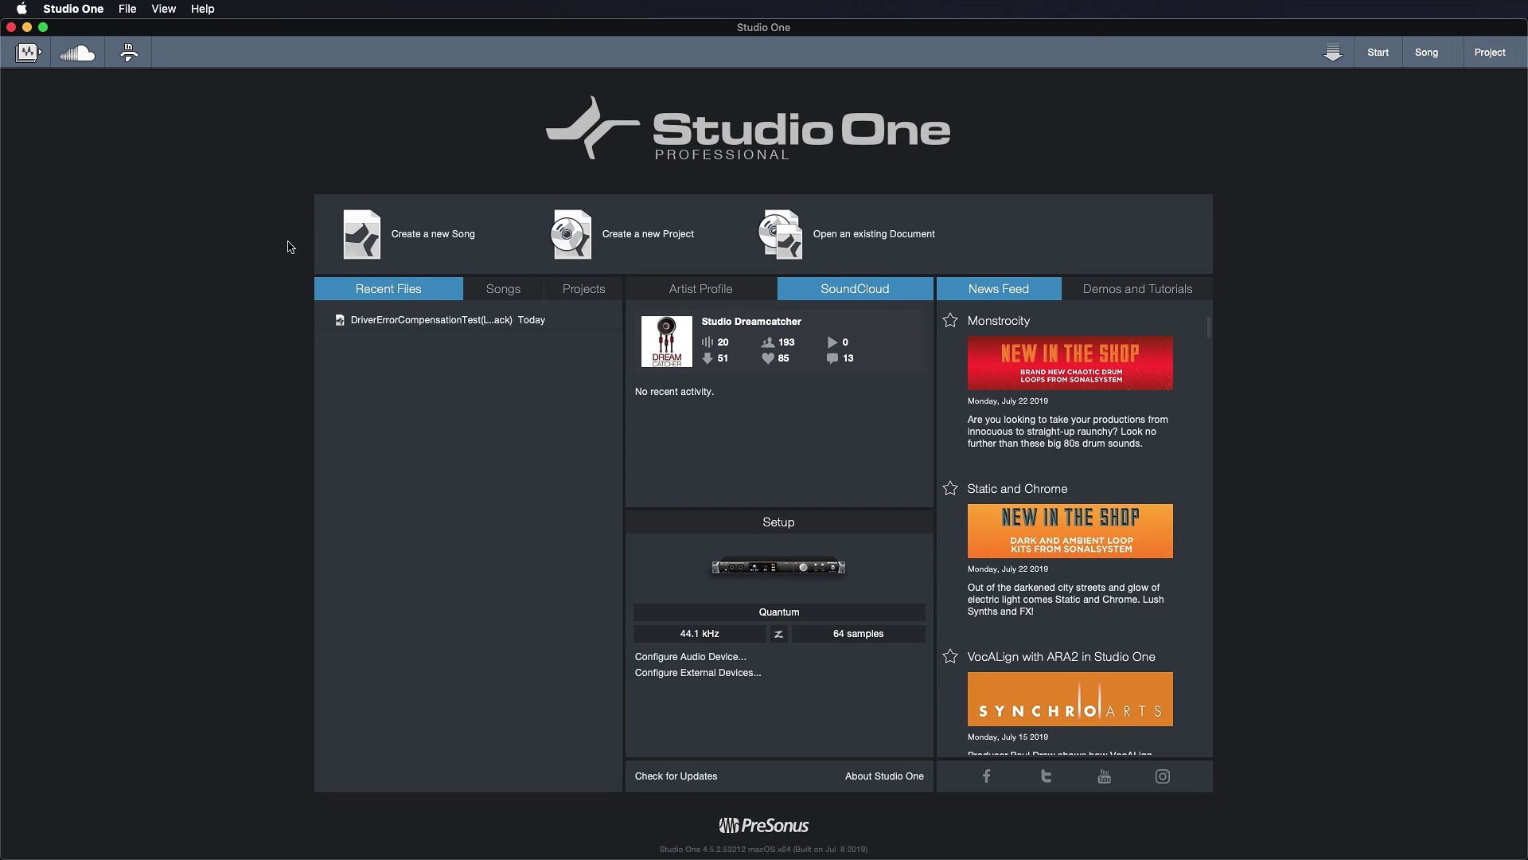
# Open the SoundCloud Client from the toolbar and close it again.
pyautogui.click(77, 56)
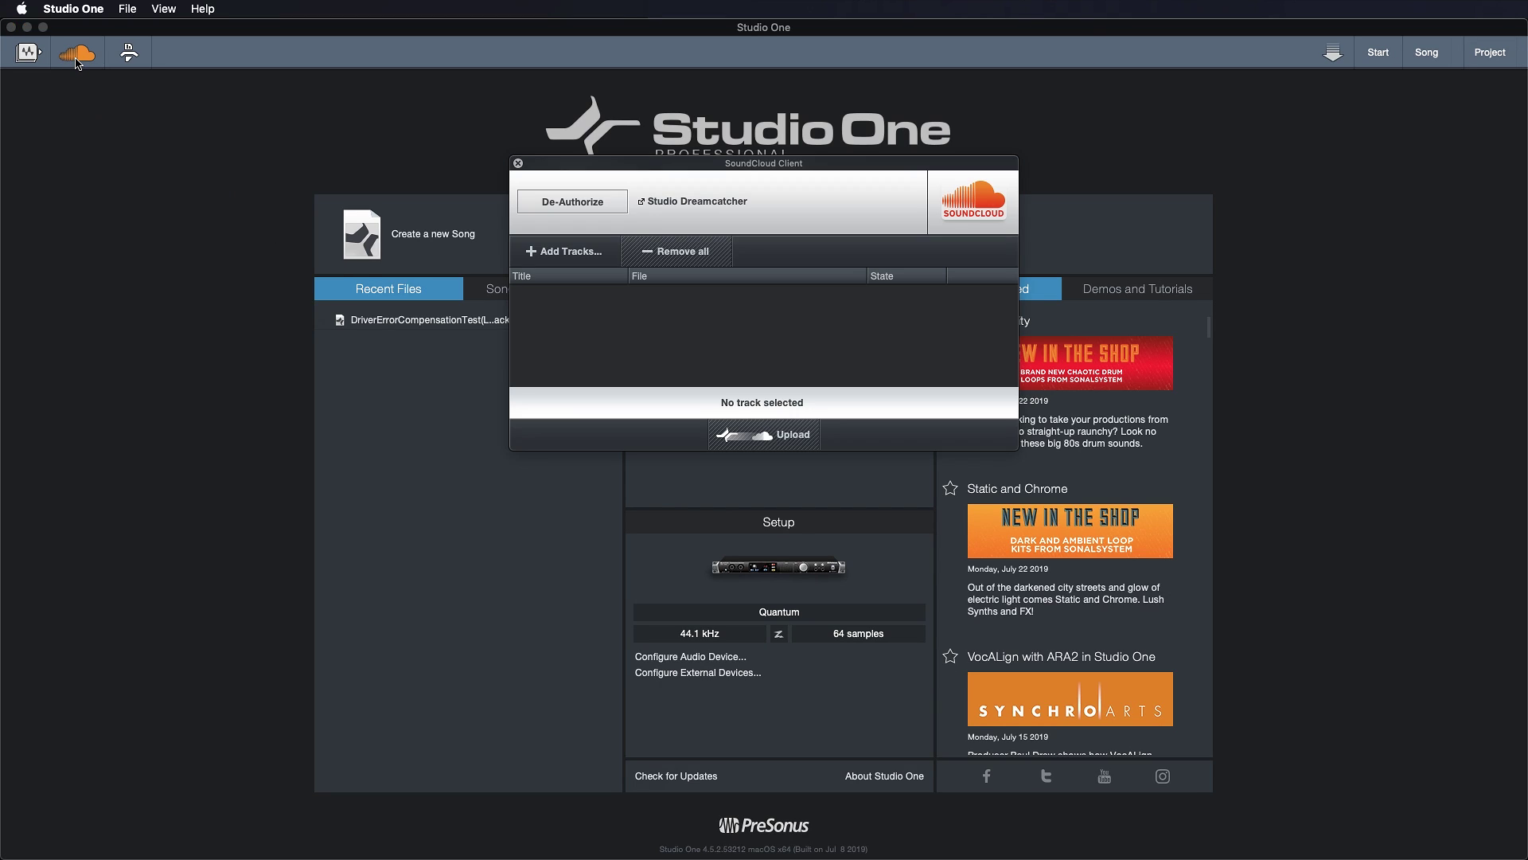
pyautogui.click(518, 164)
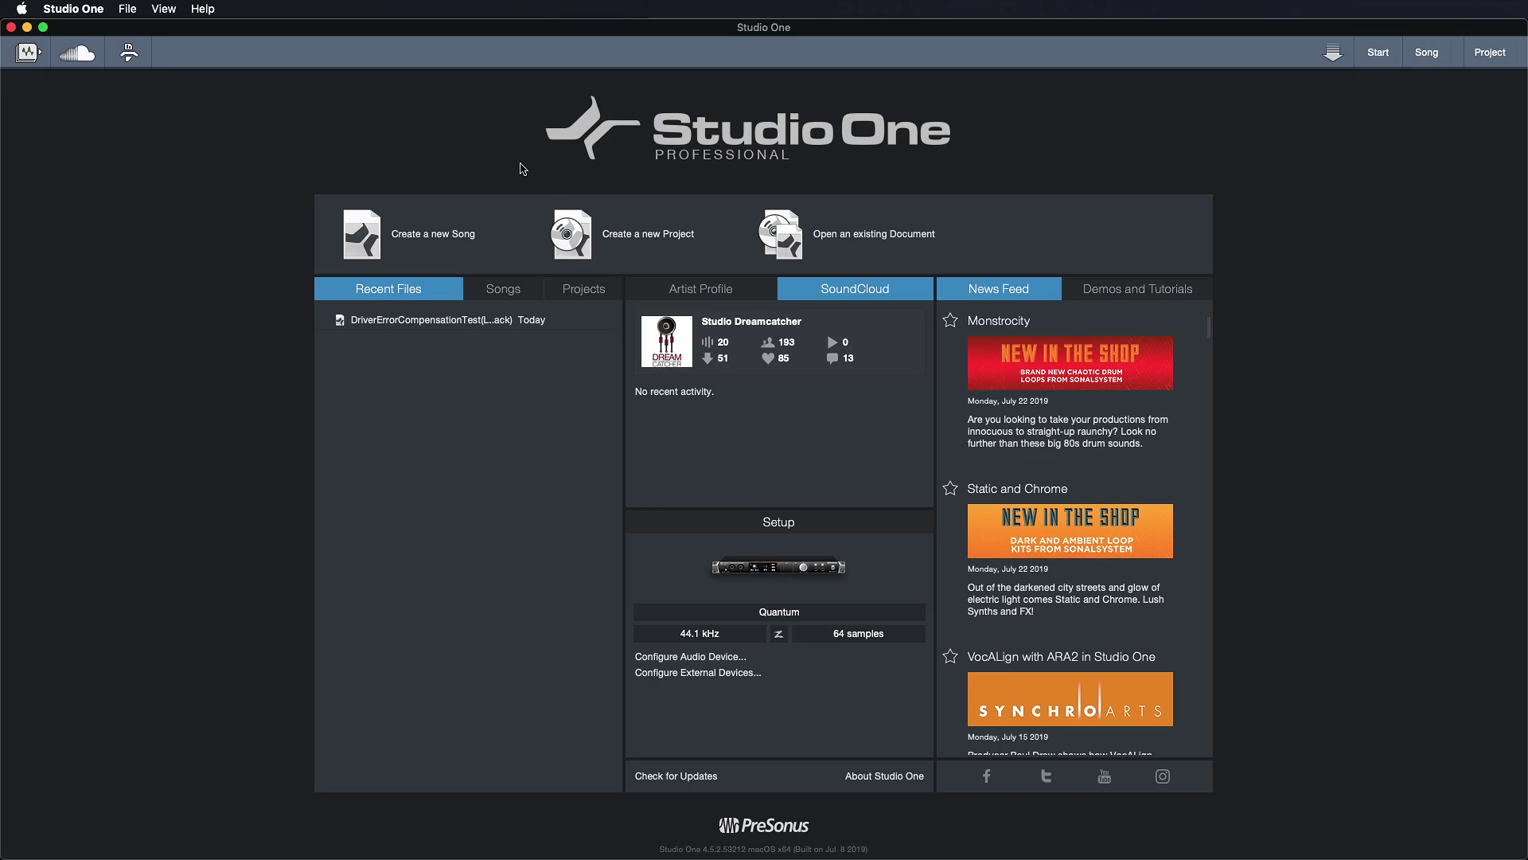
# In Song Setup's Audio I/O, move OB-6 above Modular and reposition Heat below Pro-2.
pyautogui.click(779, 551)
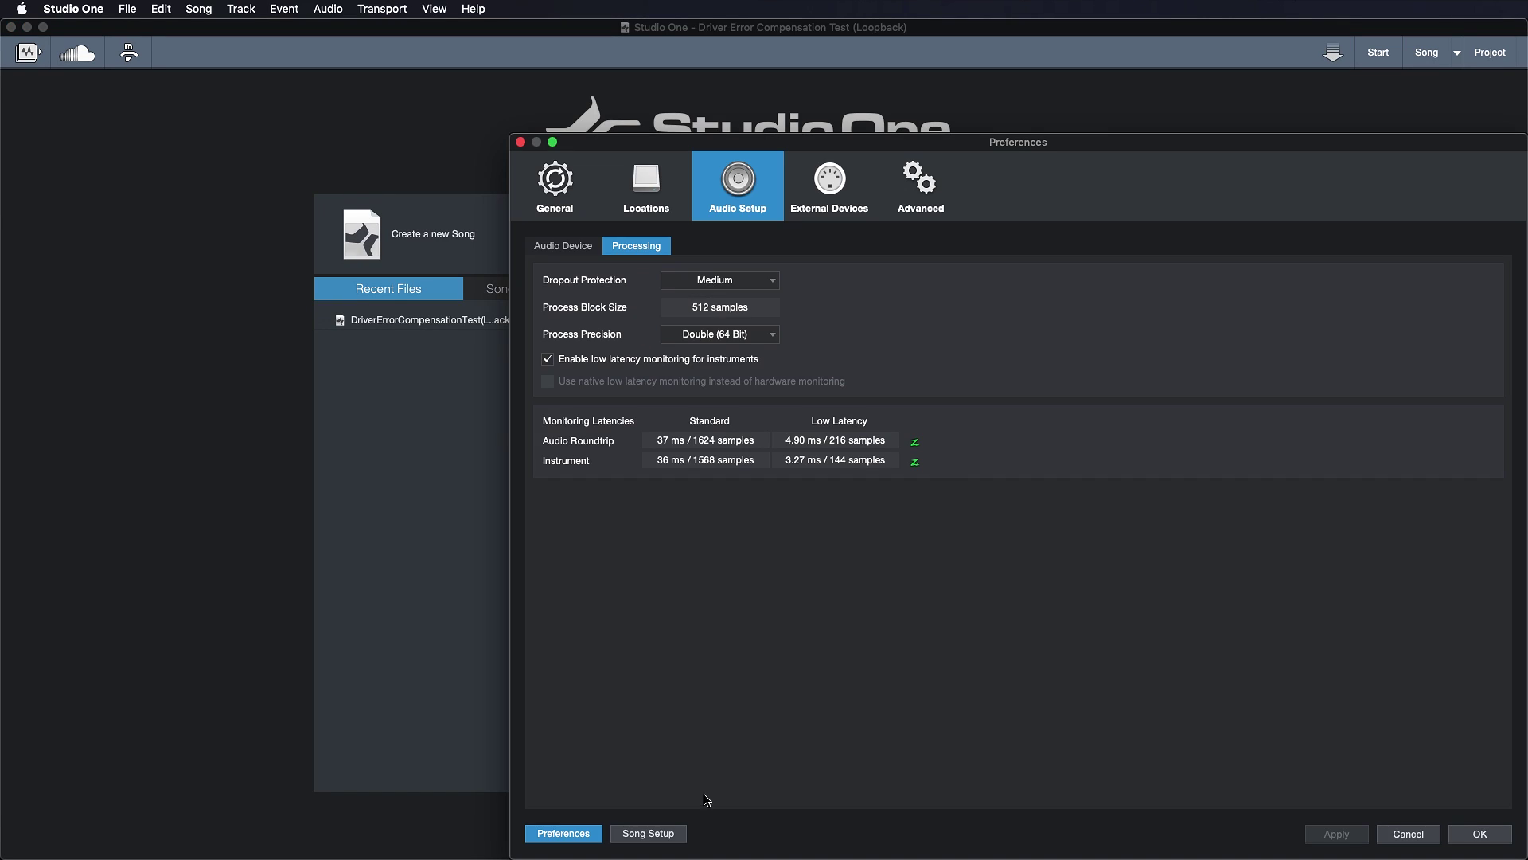
pyautogui.click(670, 836)
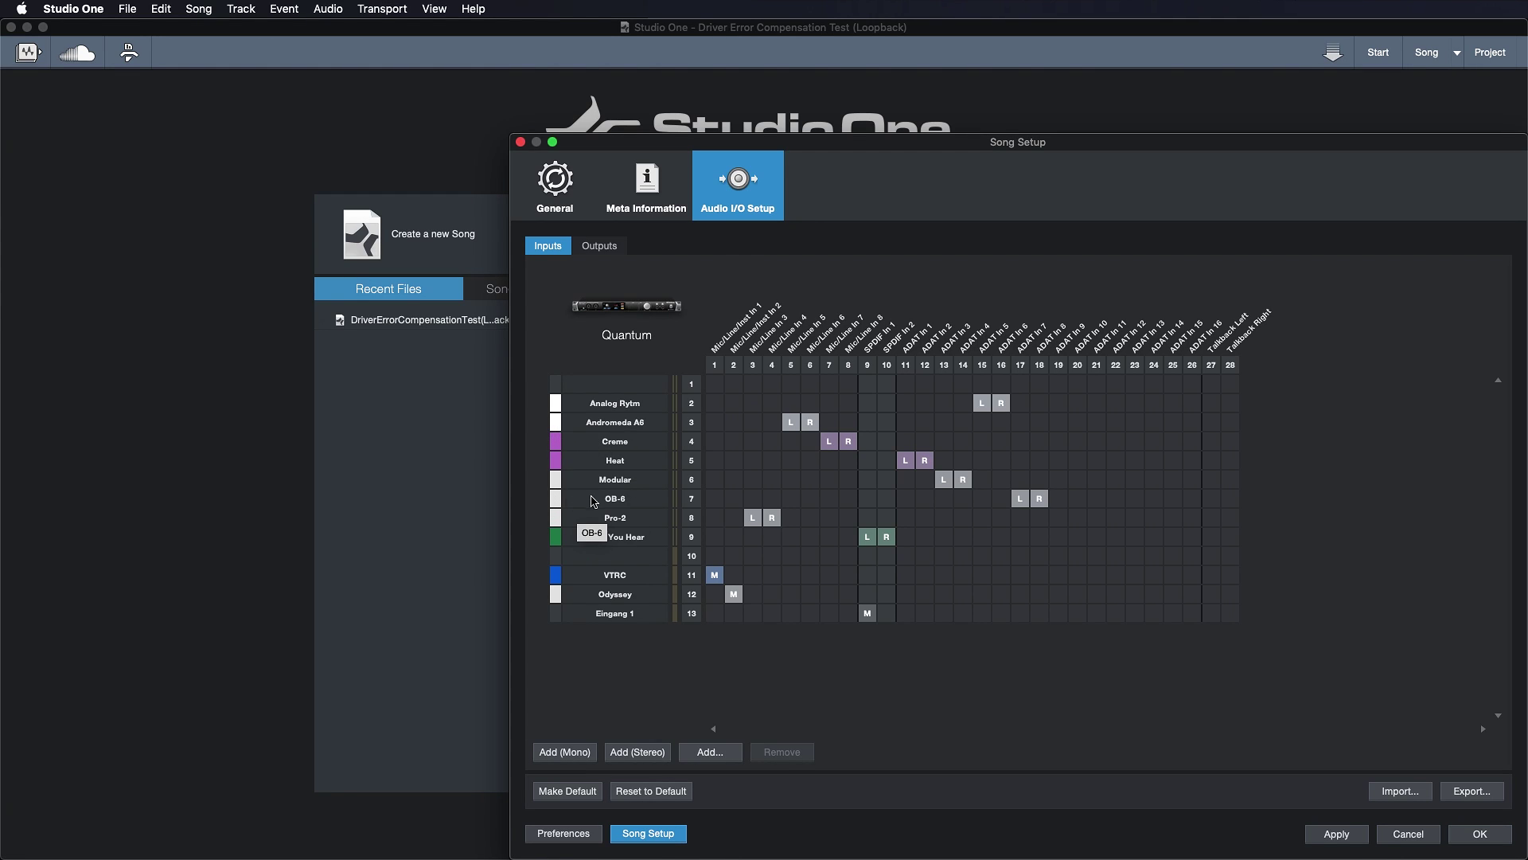
pyautogui.moveTo(601, 499)
pyautogui.mouseDown()
pyautogui.moveTo(599, 474)
pyautogui.moveTo(603, 516)
pyautogui.mouseUp()
pyautogui.click(604, 461)
# Colour the OB-6 input blue and begin exporting the input configuration as Quantum.
pyautogui.click(555, 479)
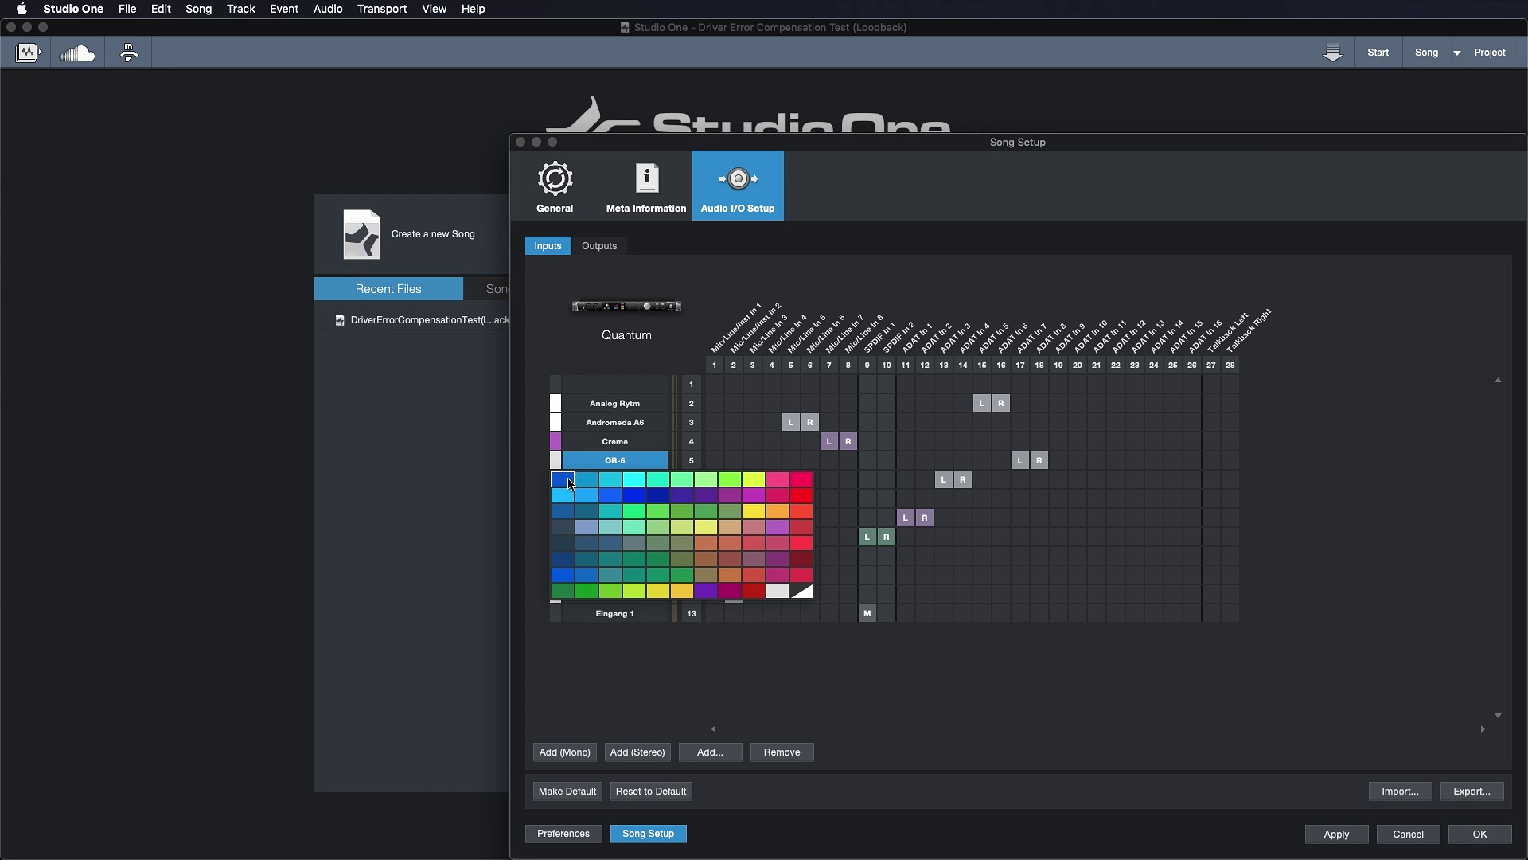
pyautogui.click(564, 480)
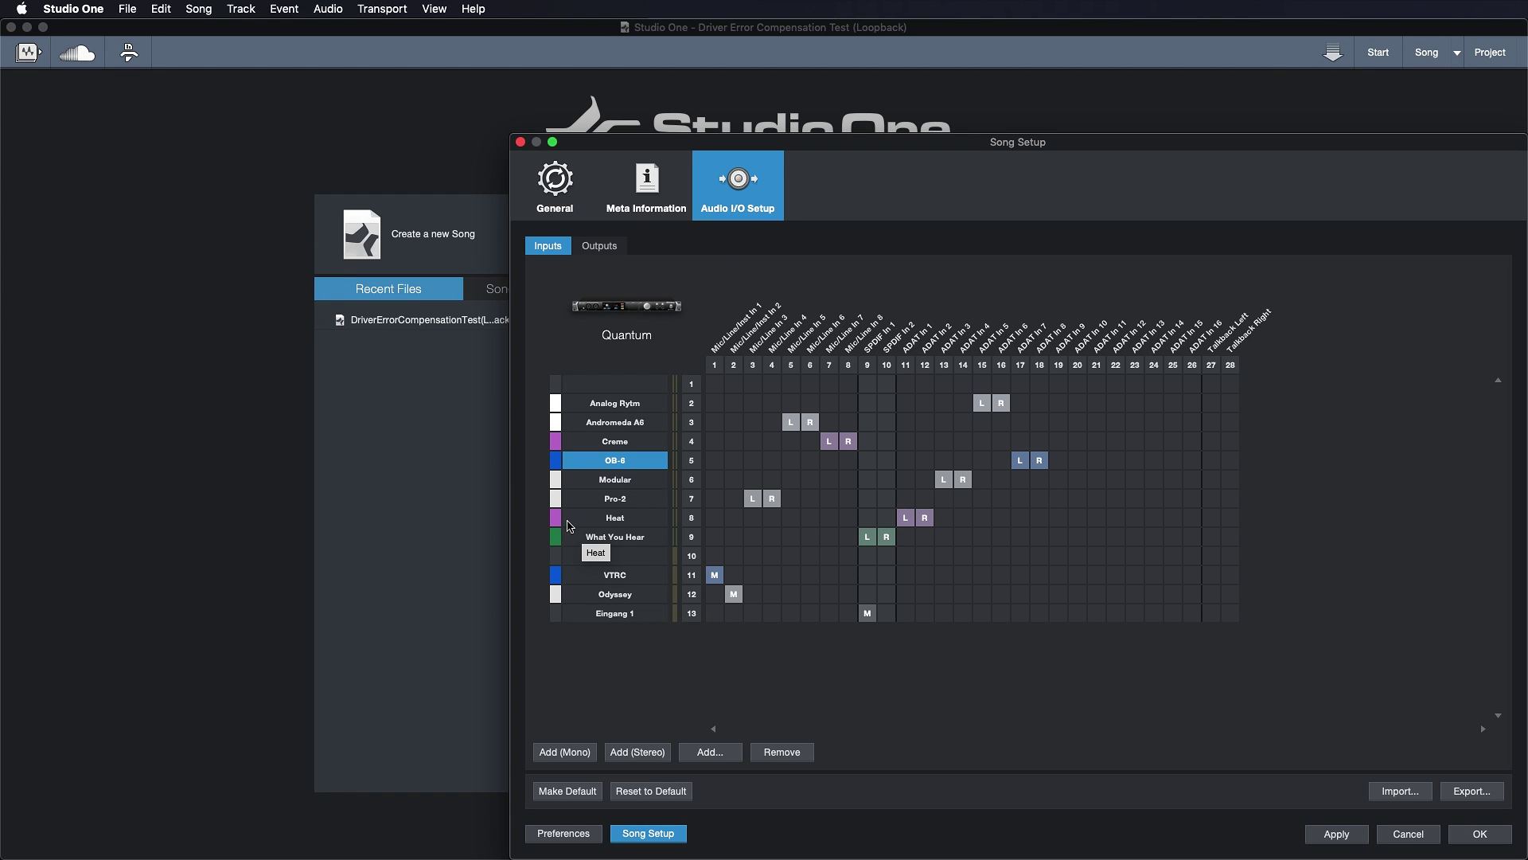
pyautogui.click(1468, 792)
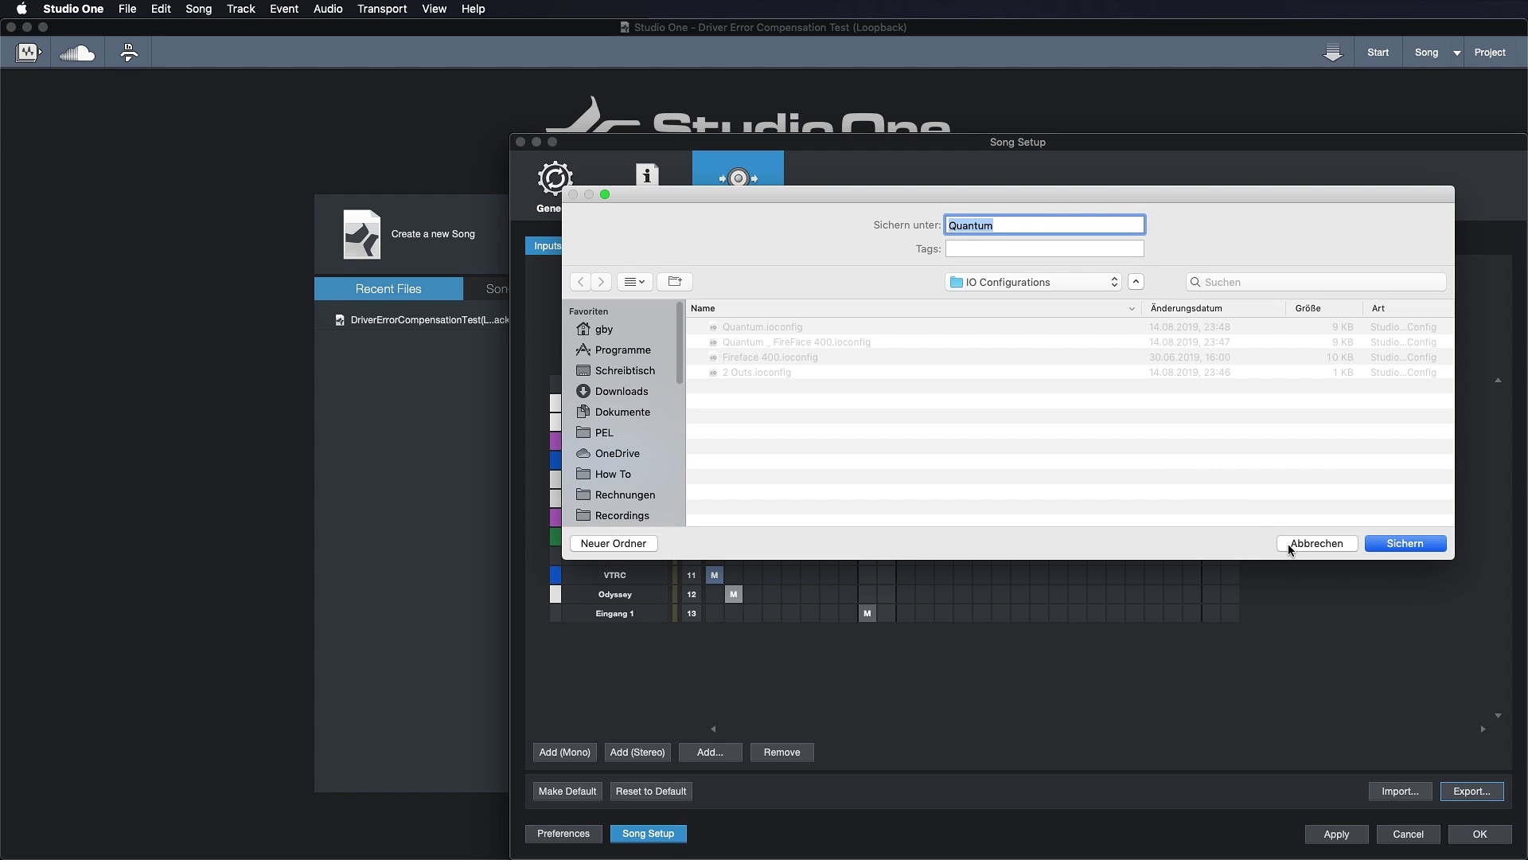
# Cancel the Quantum export and close Song Setup without applying the I/O changes.
pyautogui.click(1322, 543)
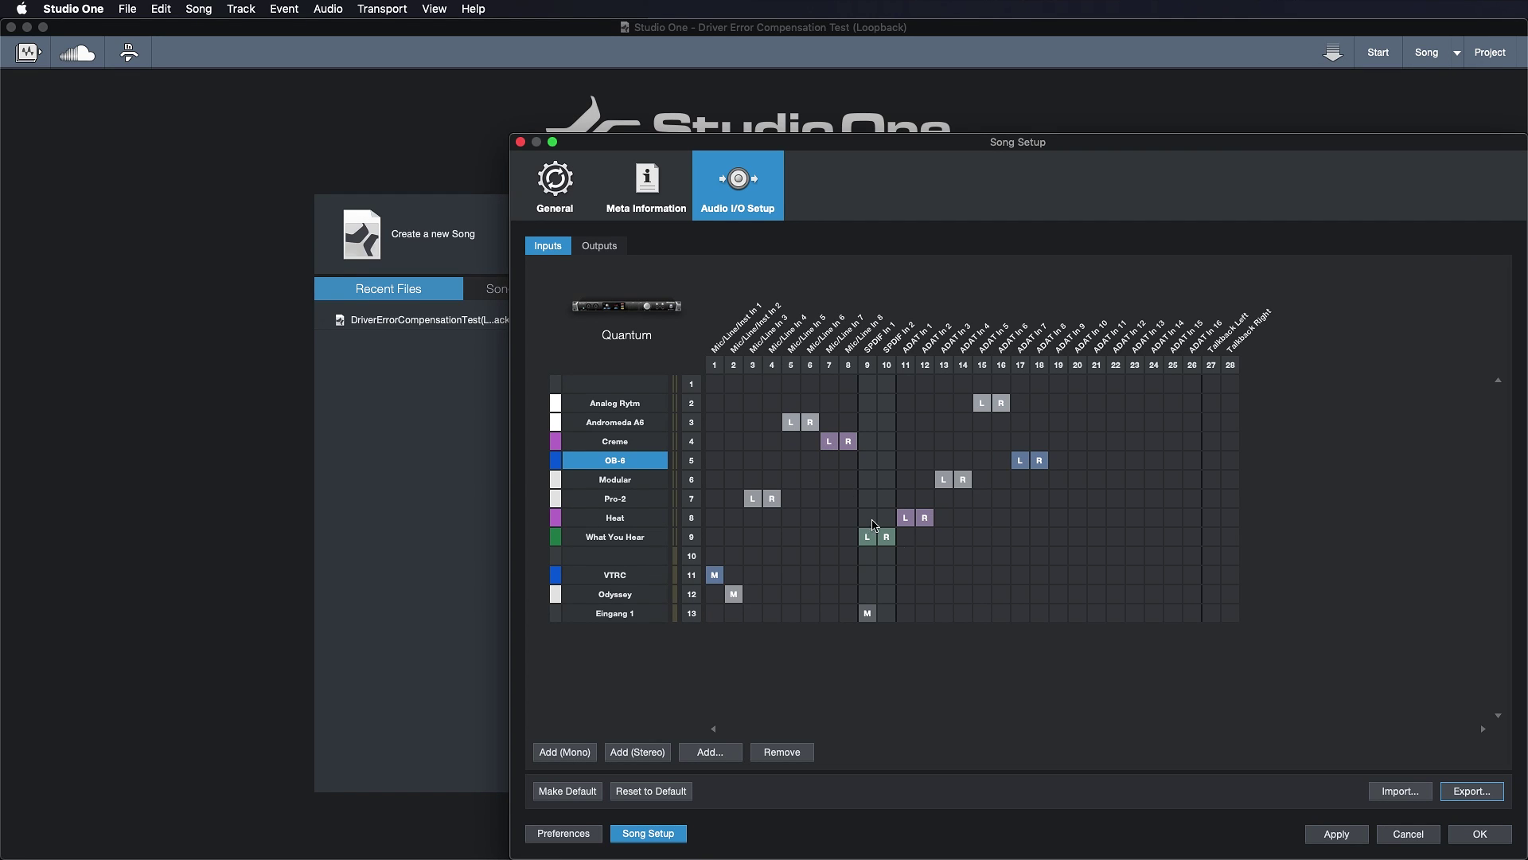
pyautogui.click(1388, 838)
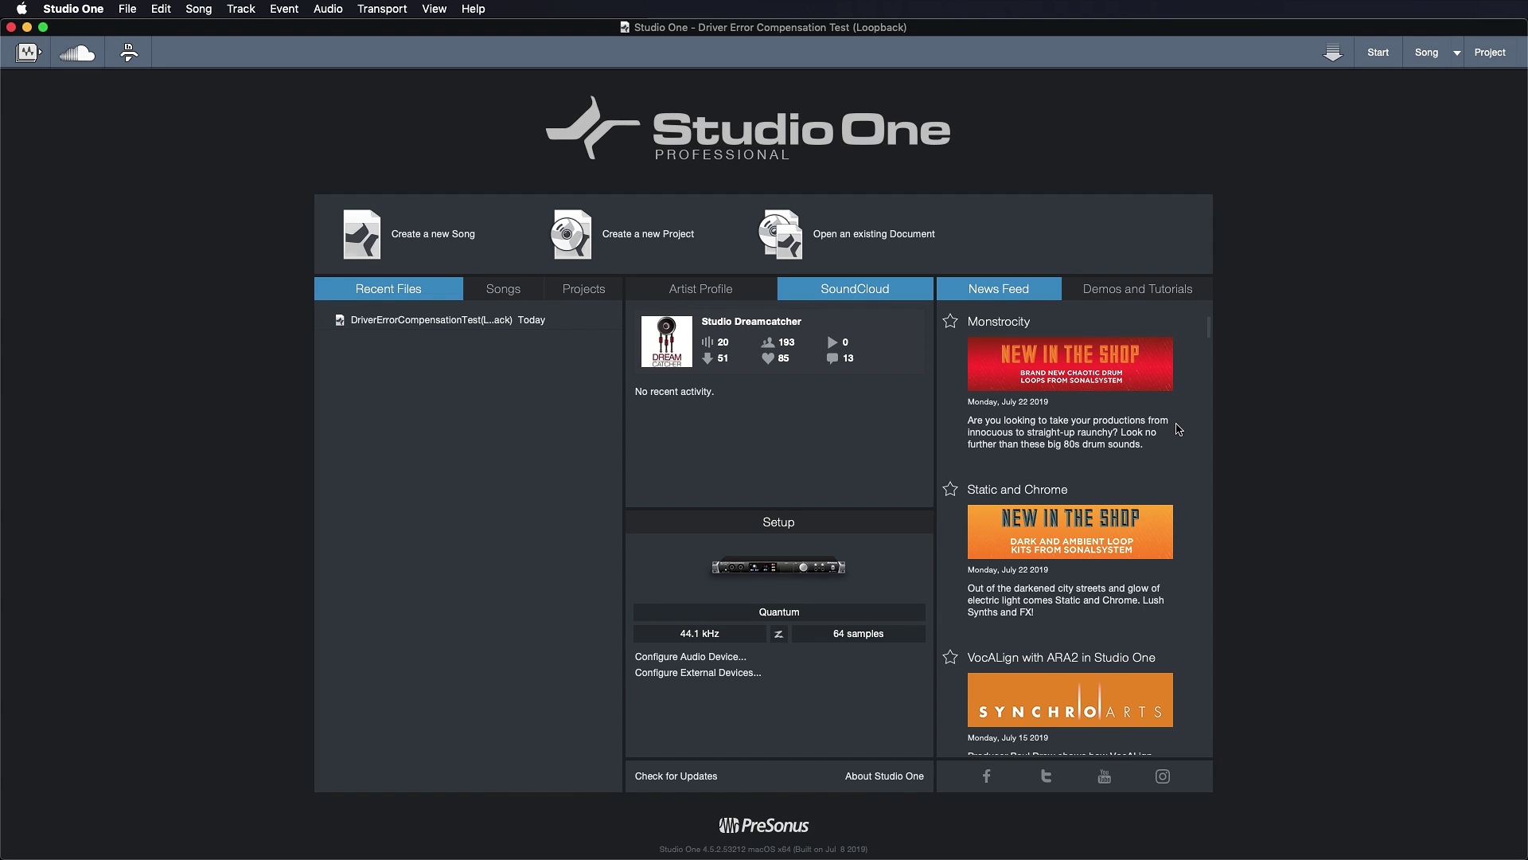
# Load the KATFYR - Sakura (Pro Version) demo from the Demos and Tutorials list.
pyautogui.click(1175, 290)
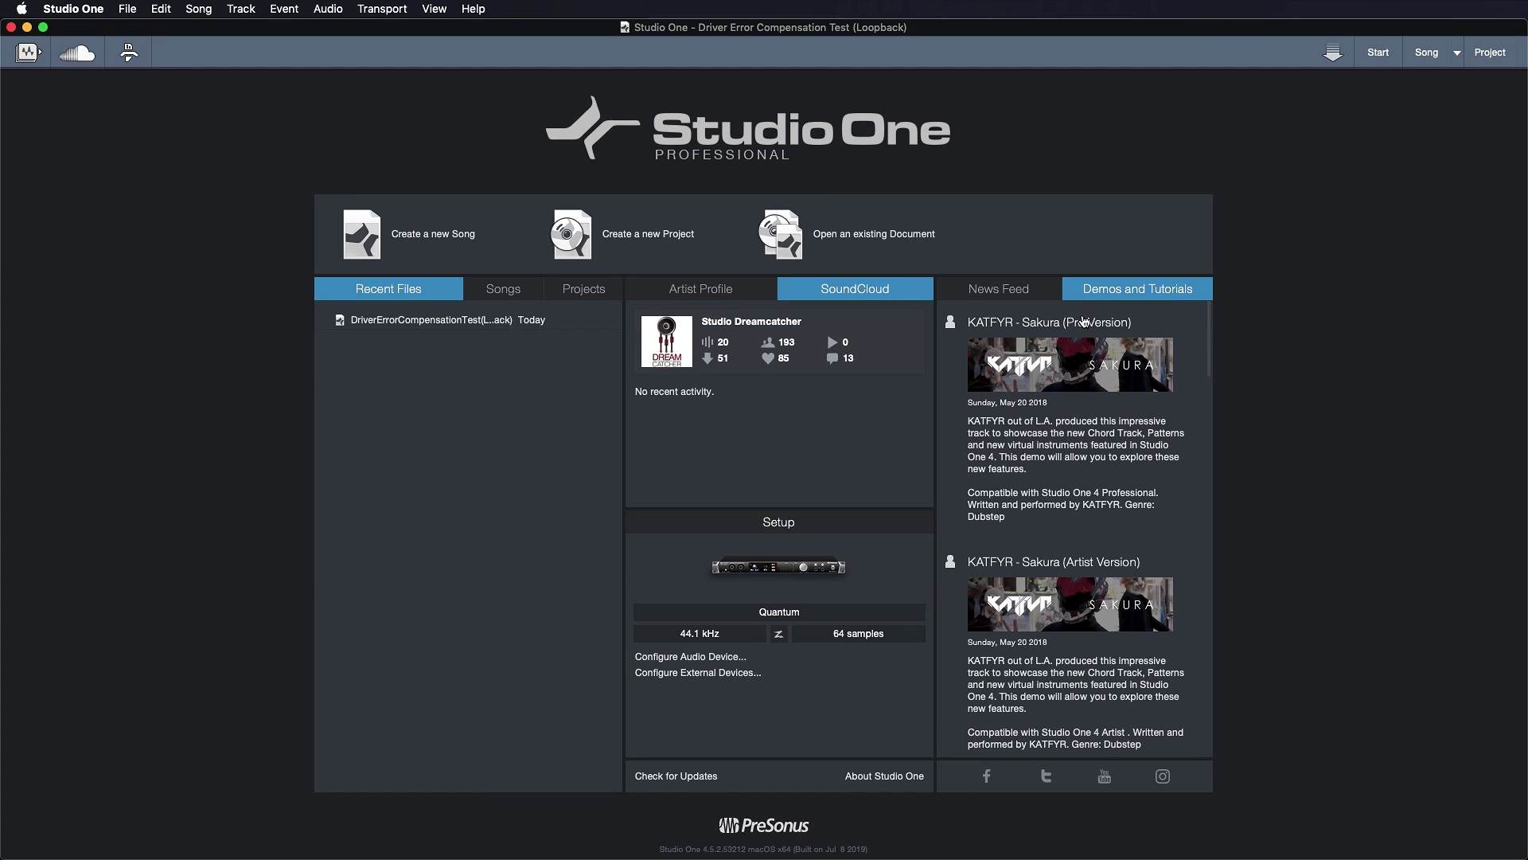
pyautogui.click(1017, 327)
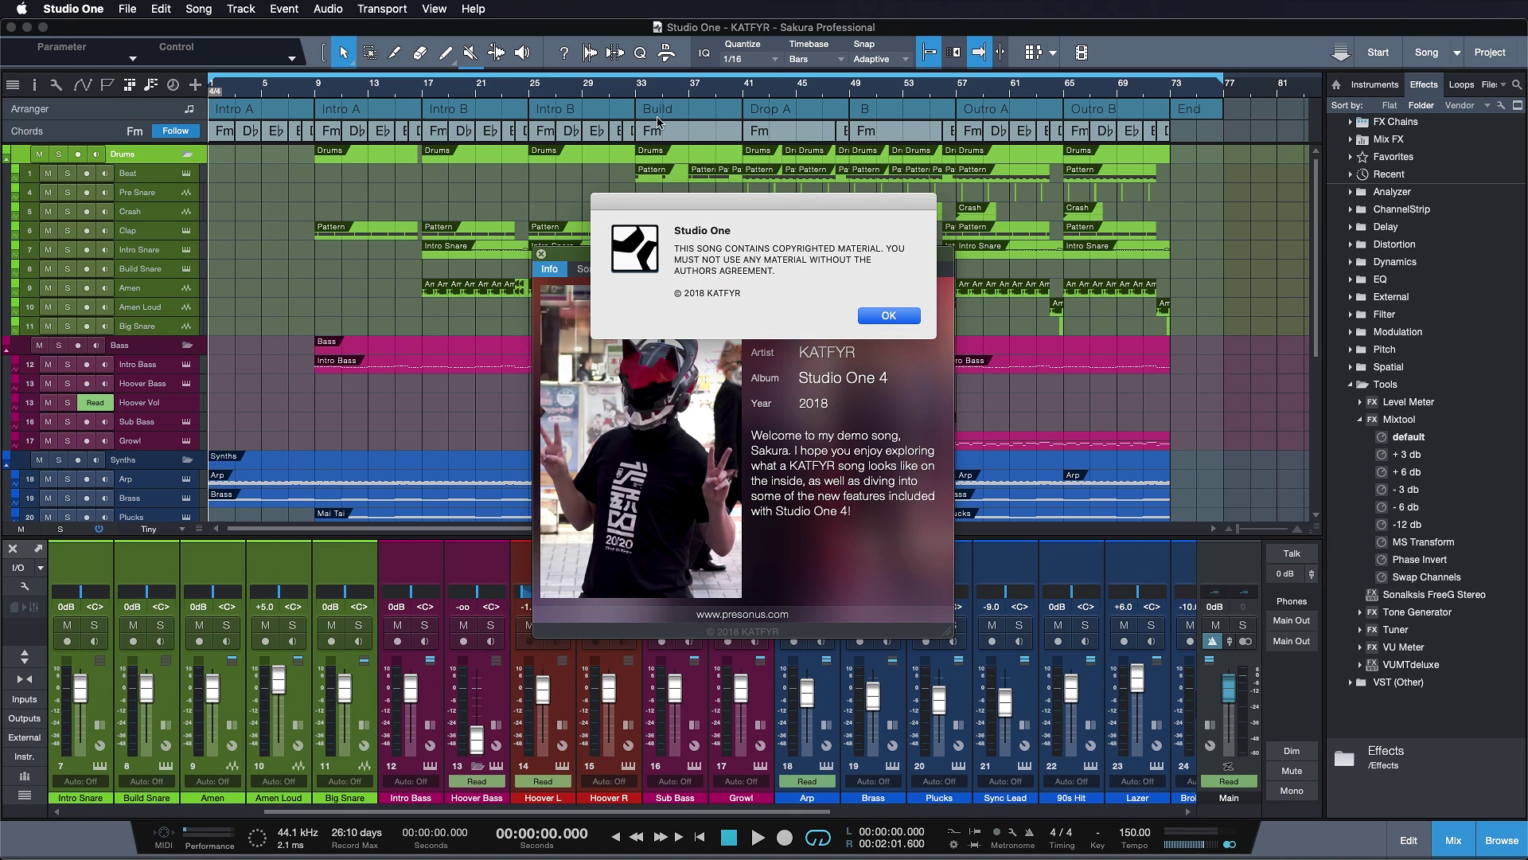
# Dismiss the copyright and song info windows, enlarge track height, and show the Inspector.
pyautogui.click(883, 316)
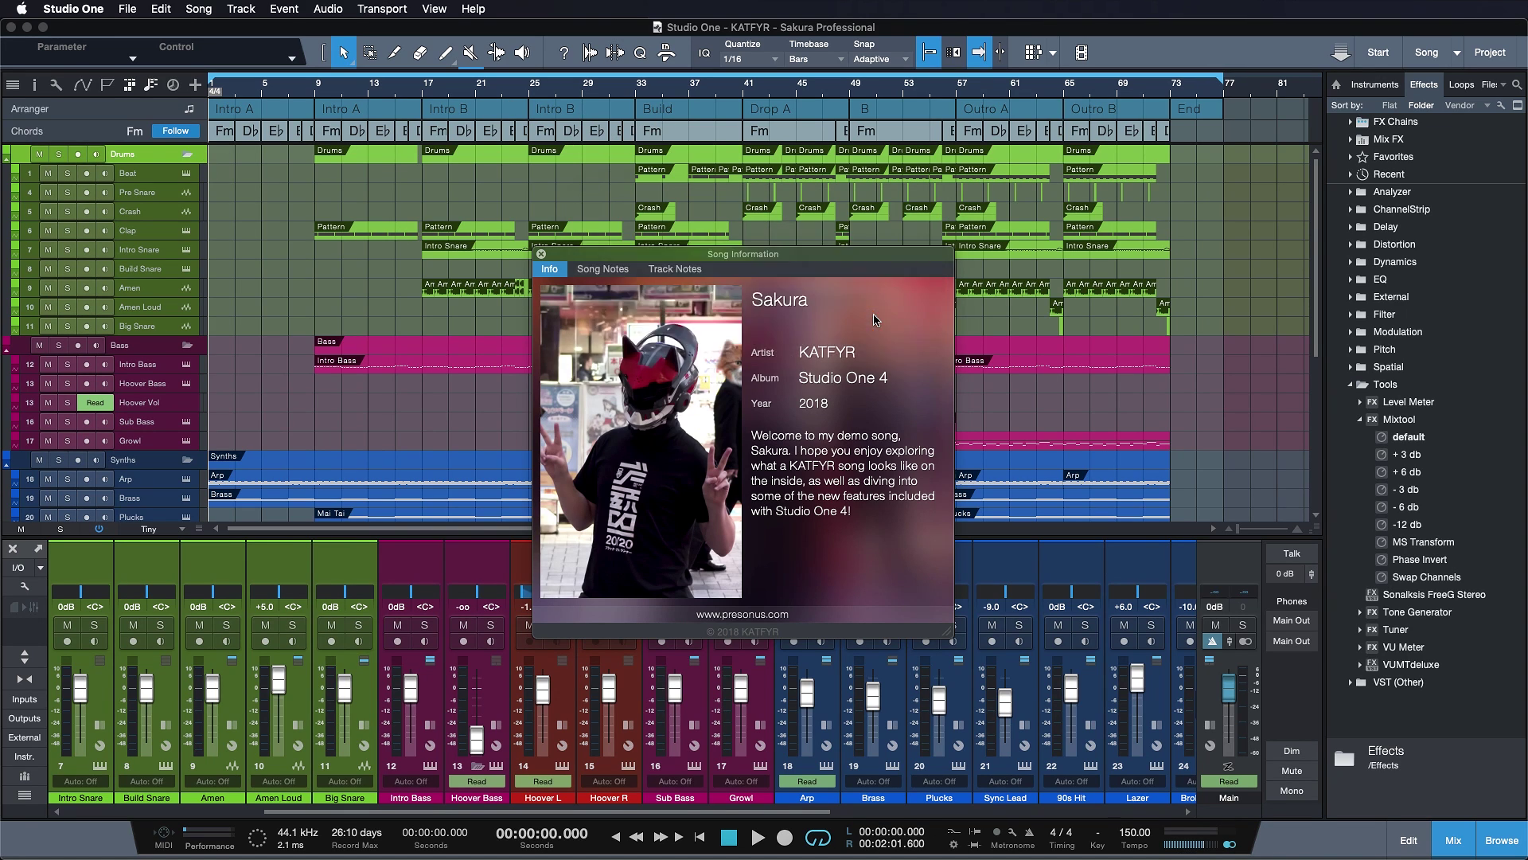
pyautogui.hotkey('shift', 'e')
pyautogui.hotkey('shift', 'e')
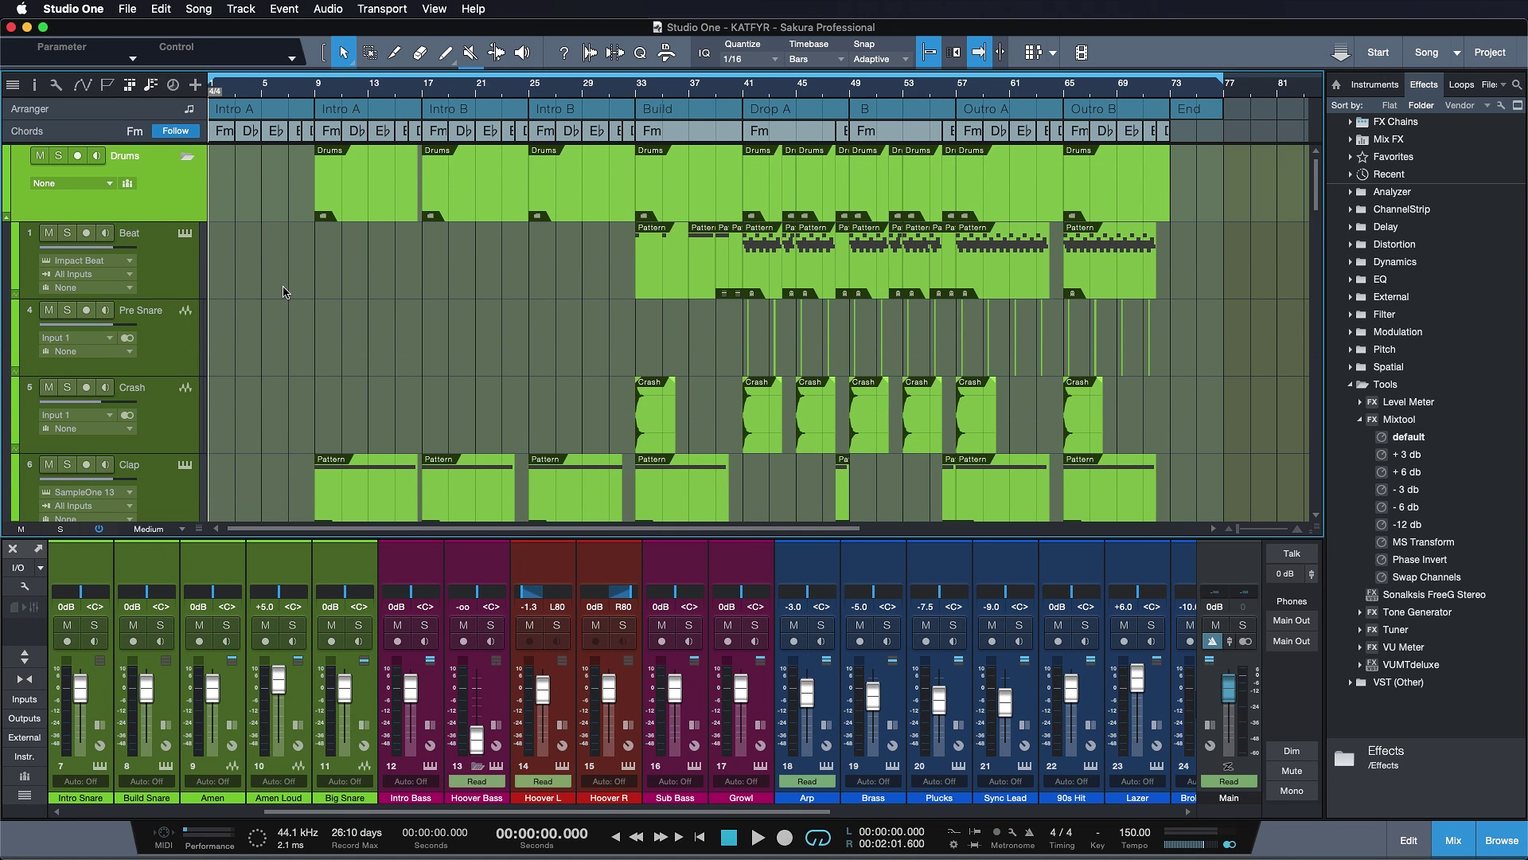
pyautogui.hscroll(5, 287, 292)
pyautogui.click(176, 270)
pyautogui.click(37, 80)
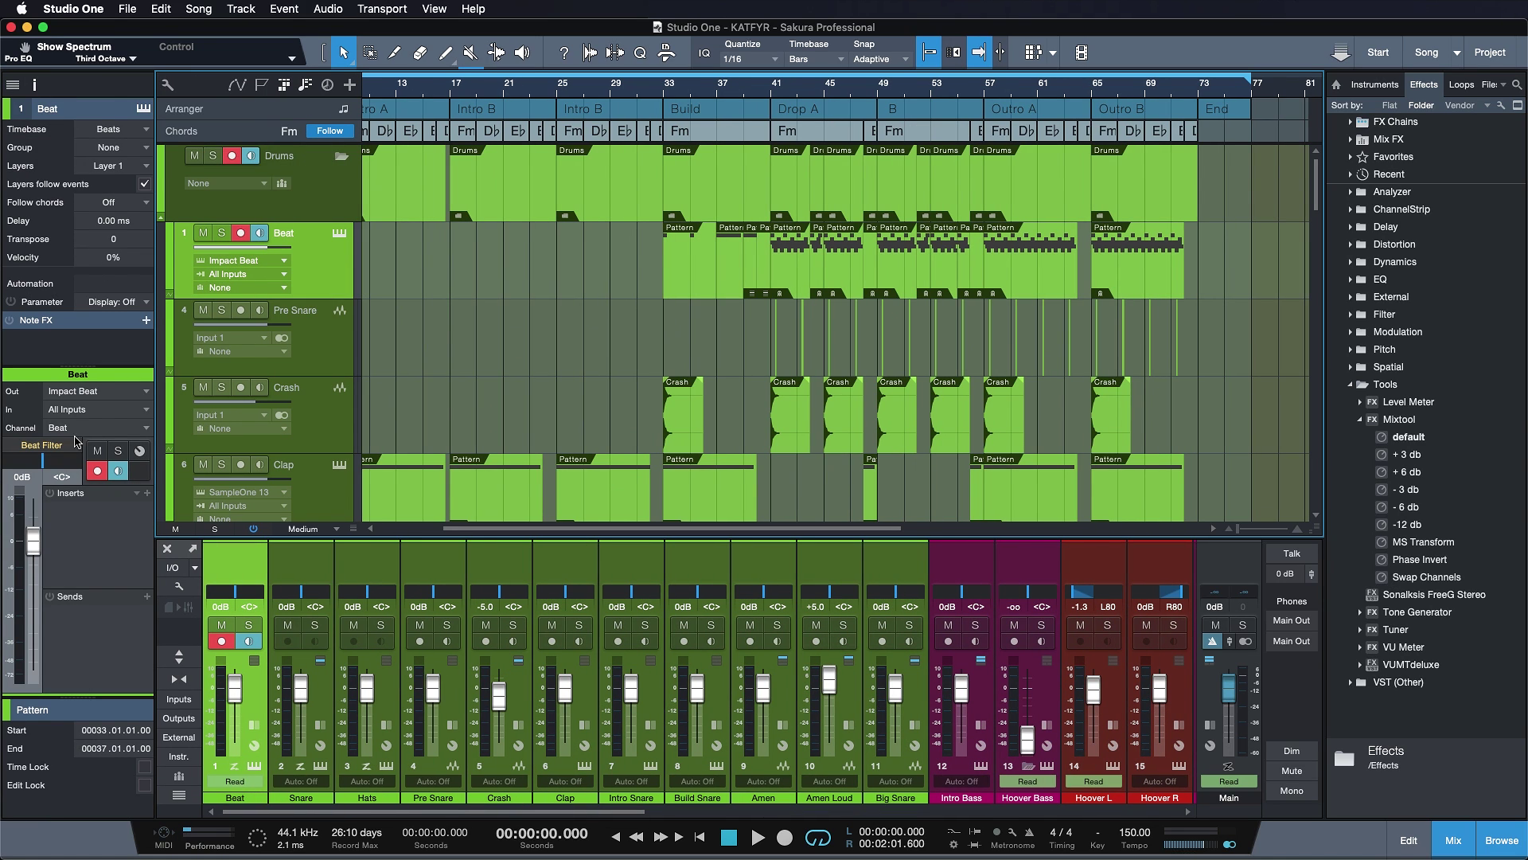
# Select the Amen track and review its Fat Channel compressor and EQ settings.
pyautogui.click(311, 439)
pyautogui.scroll(-5, 422, 394)
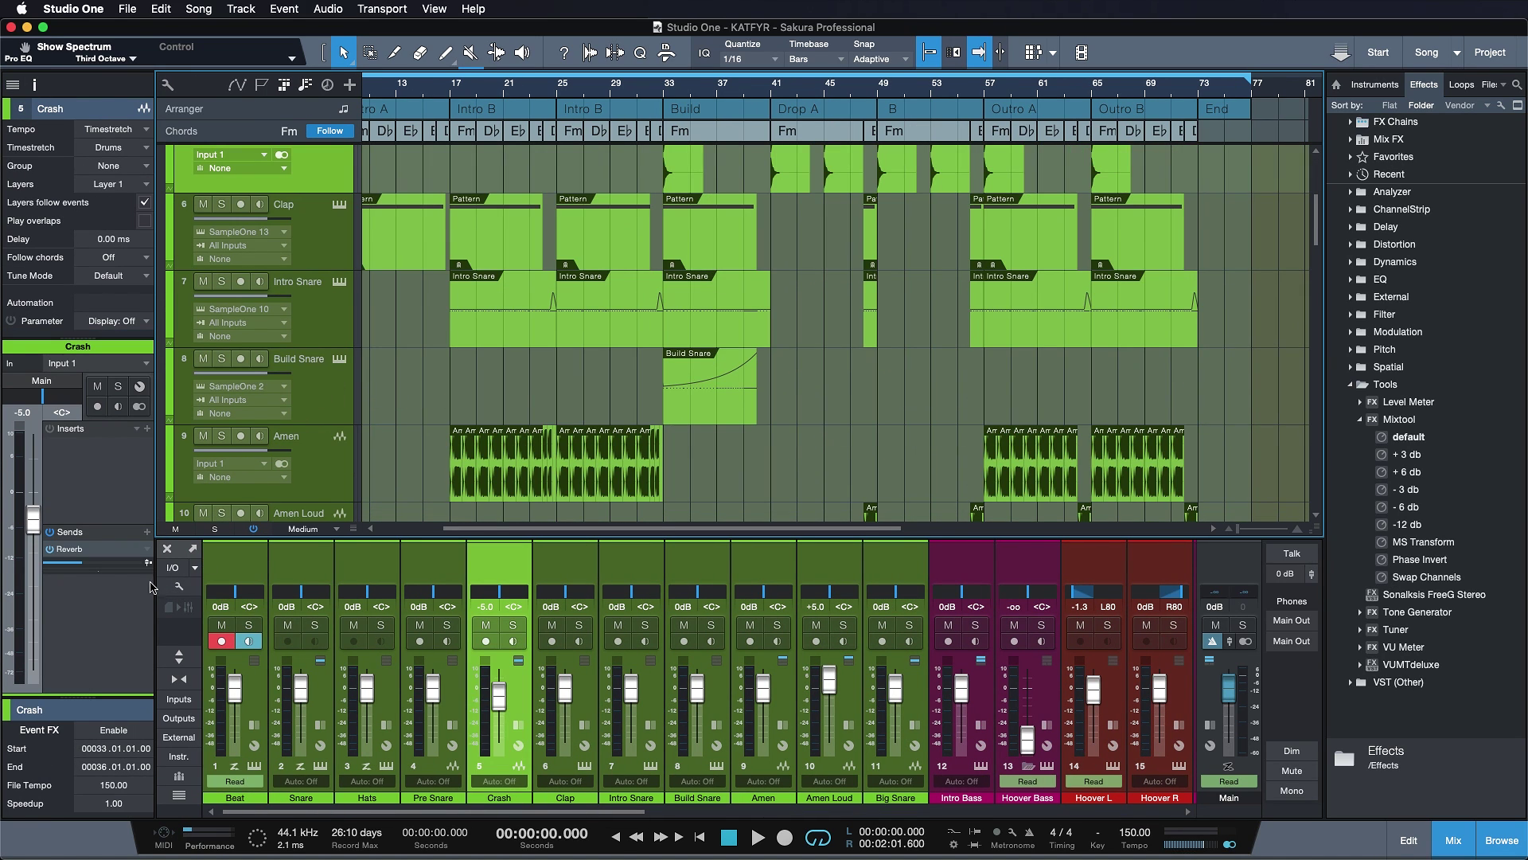
pyautogui.click(341, 442)
pyautogui.scroll(-3, 401, 451)
pyautogui.scroll(-1, 400, 451)
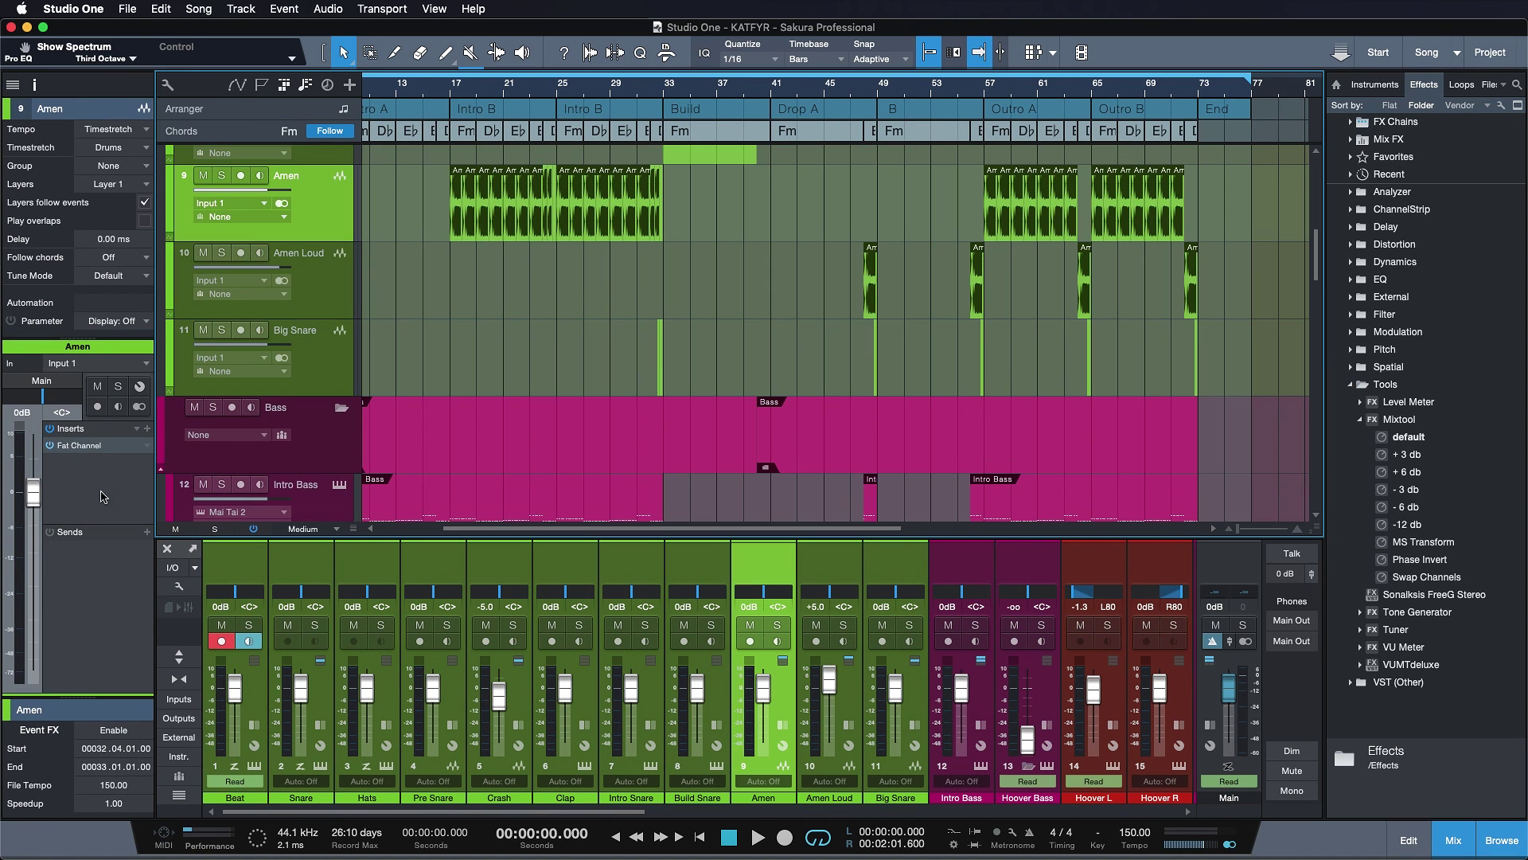
pyautogui.click(80, 446)
pyautogui.click(595, 205)
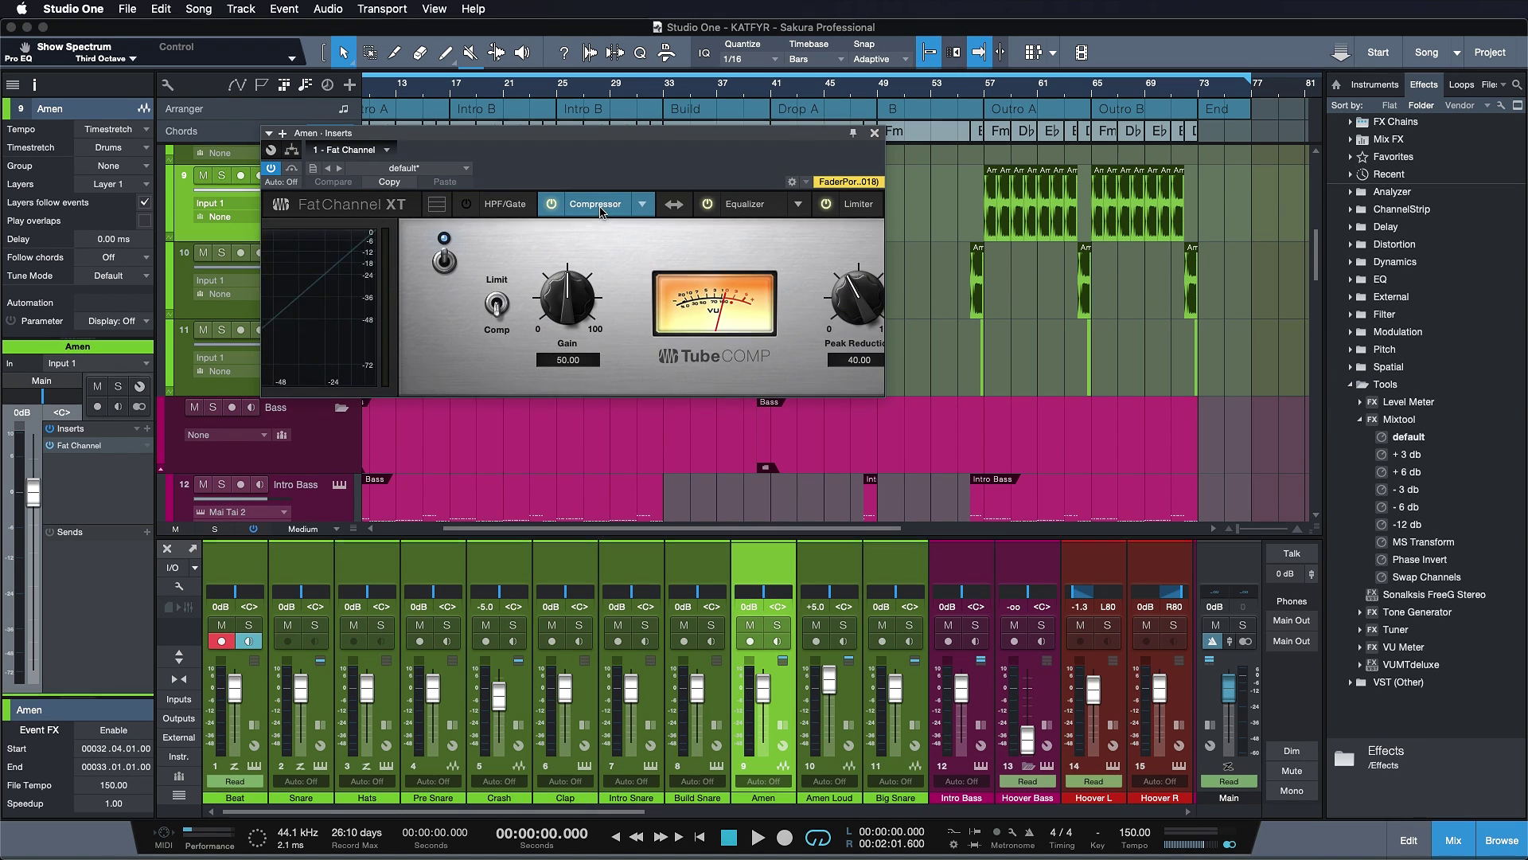
pyautogui.click(736, 206)
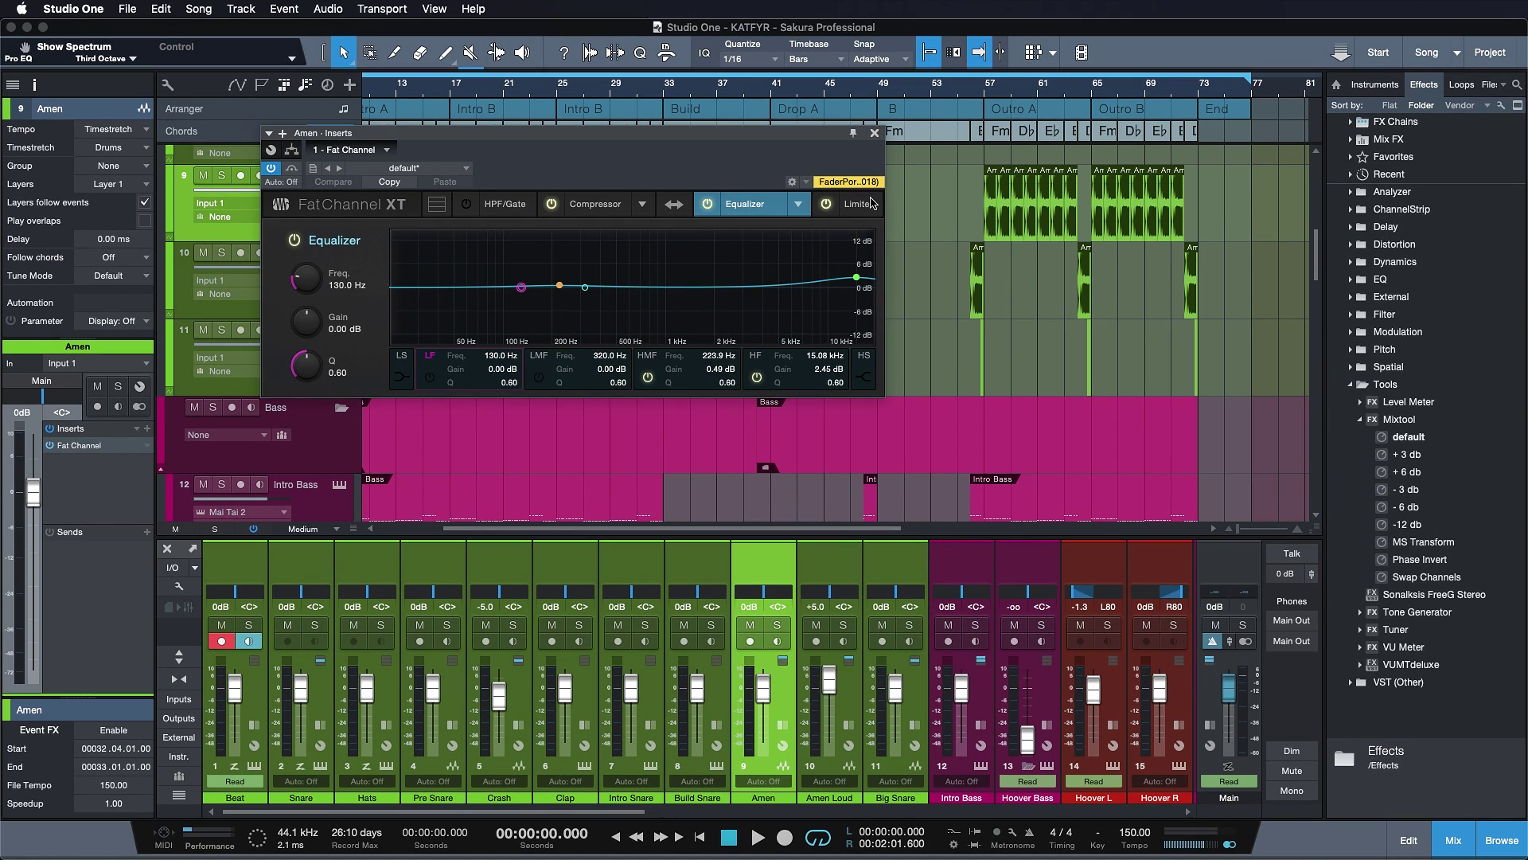
pyautogui.click(867, 204)
pyautogui.click(874, 133)
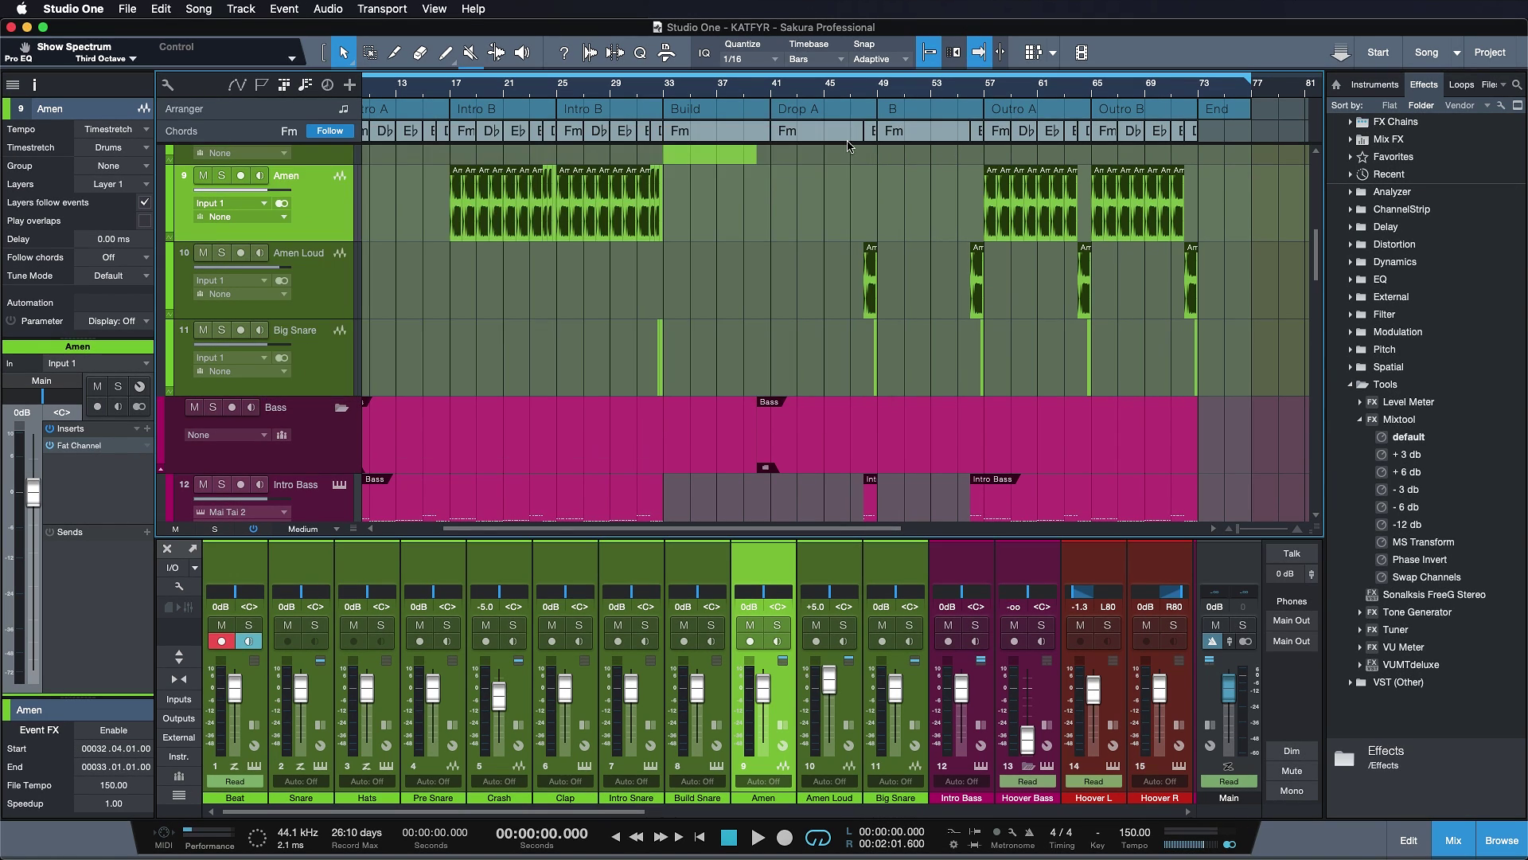
pyautogui.scroll(-1, 631, 230)
# Add a Bass bus channel for the Bass folder track and scroll through the remaining tracks.
pyautogui.click(329, 346)
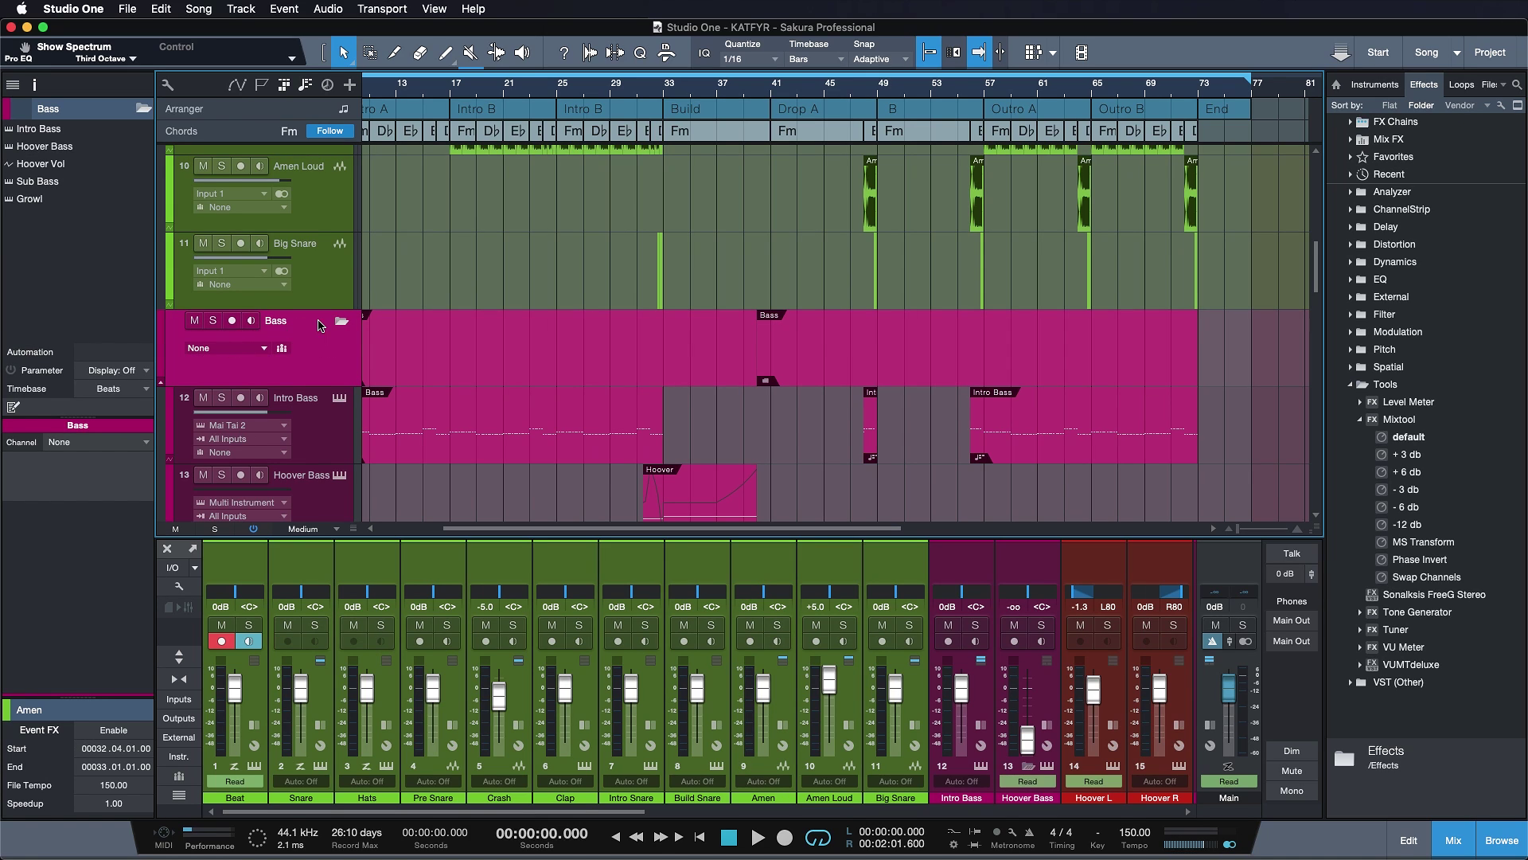
pyautogui.click(237, 351)
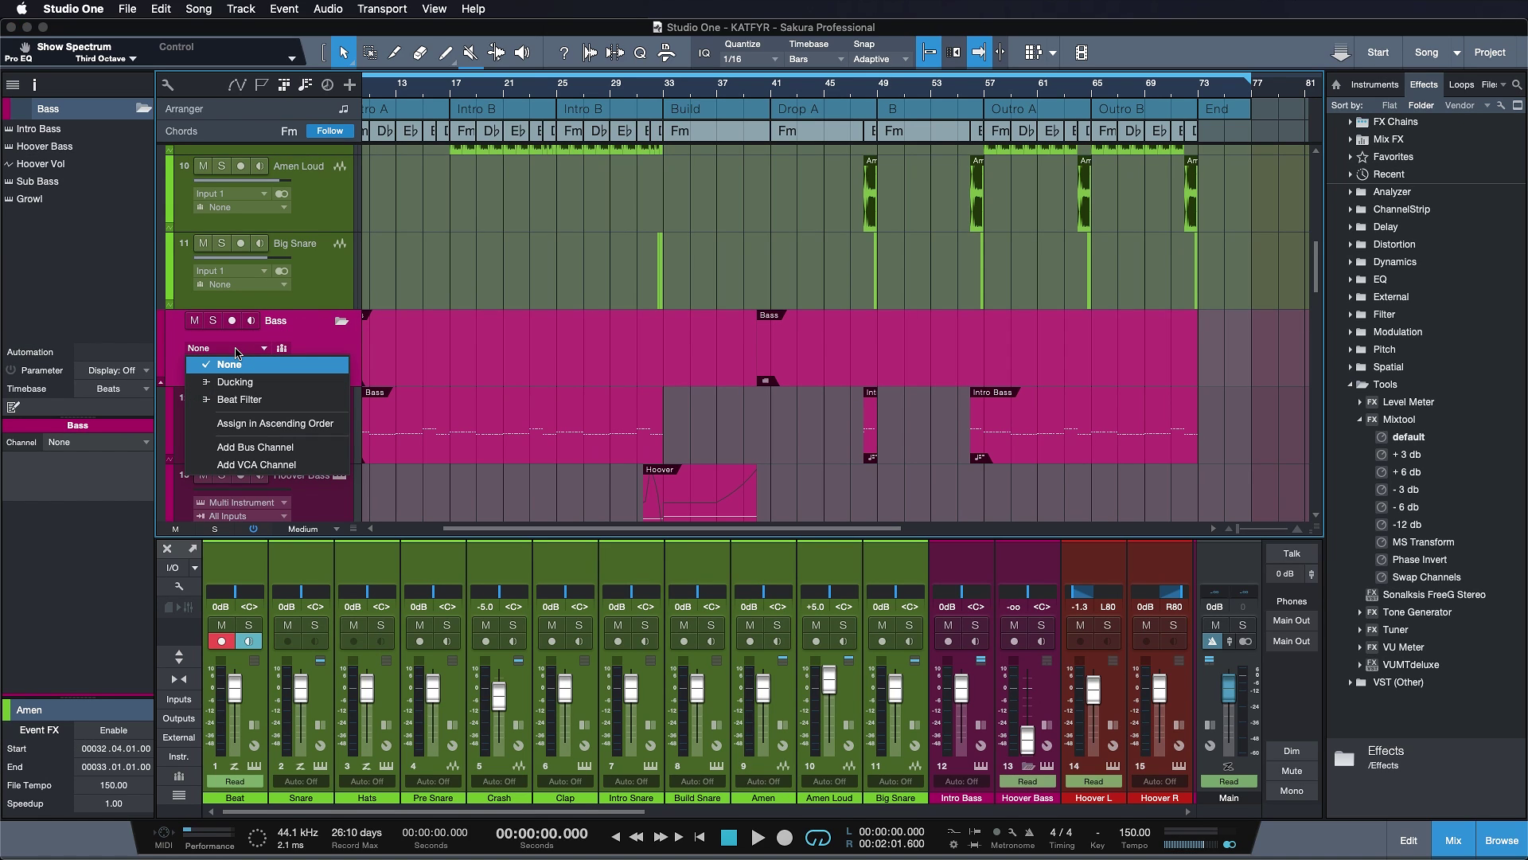
pyautogui.click(255, 447)
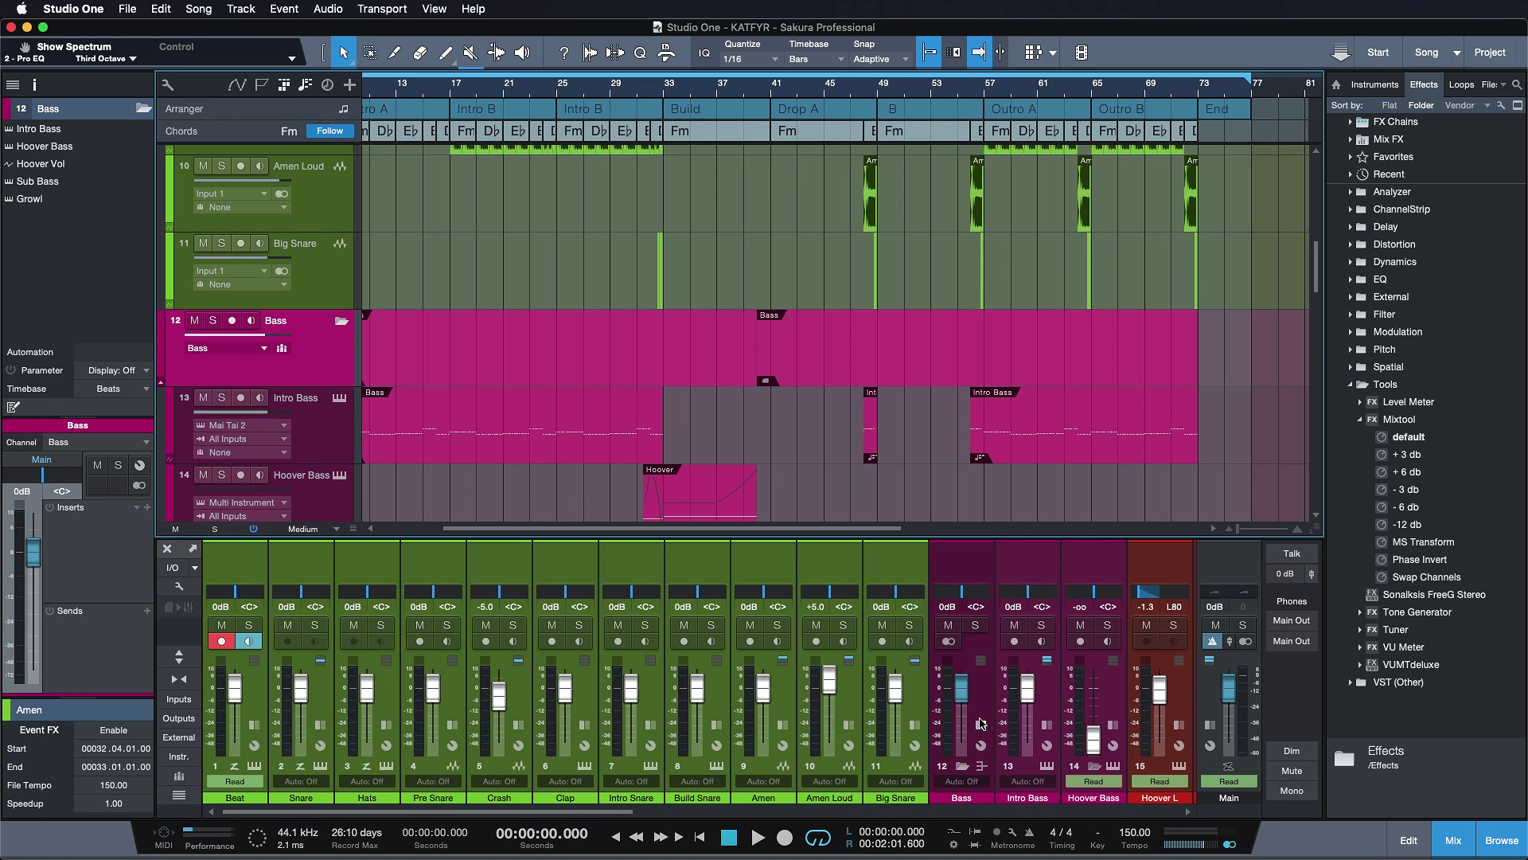
pyautogui.scroll(-5, 421, 366)
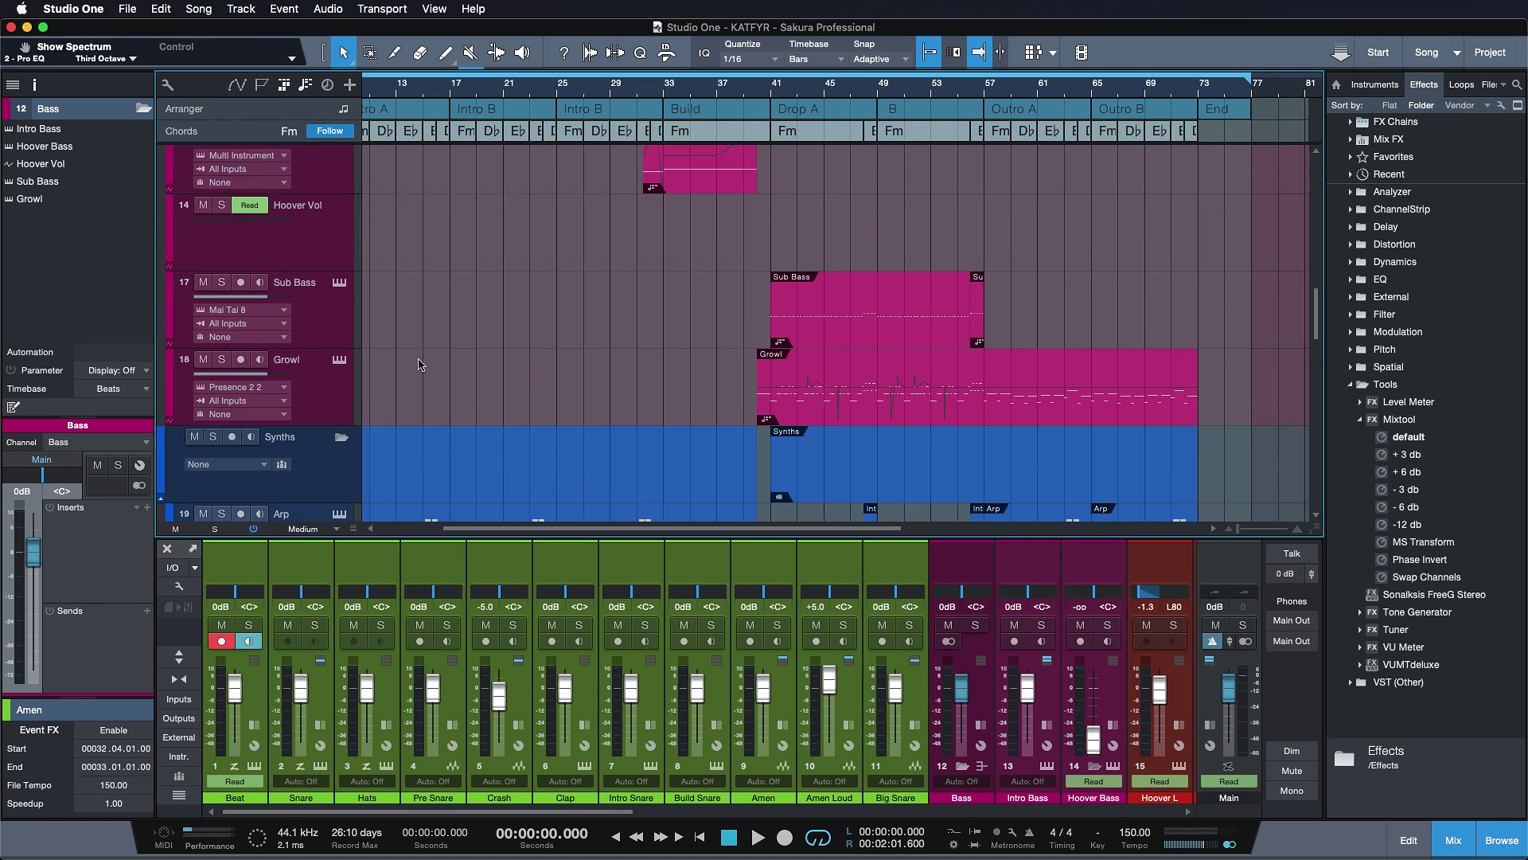
pyautogui.scroll(-5, 421, 365)
pyautogui.scroll(-3, 421, 365)
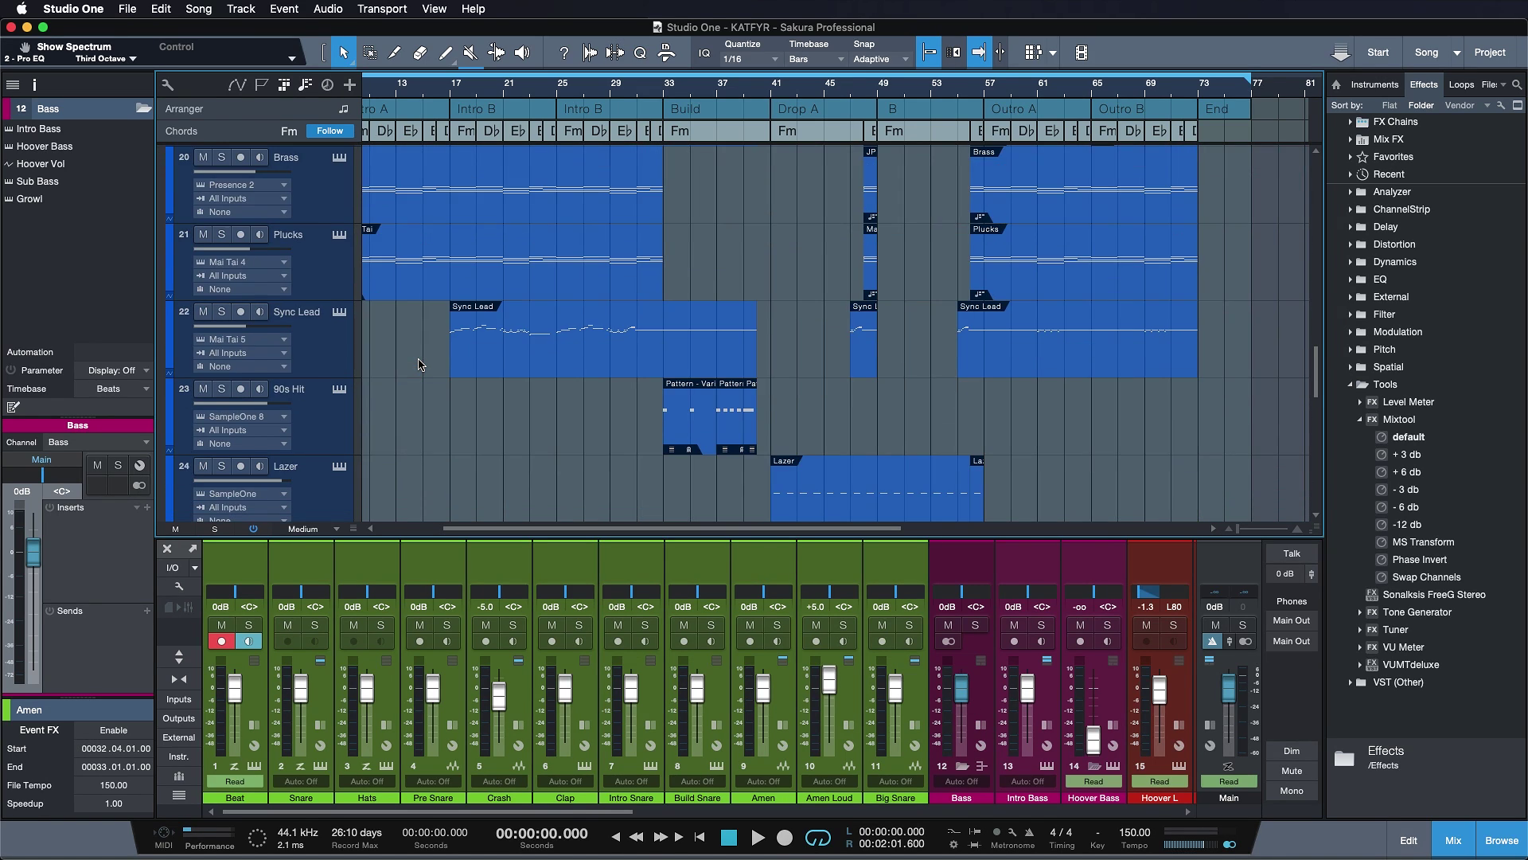
pyautogui.scroll(-5, 421, 366)
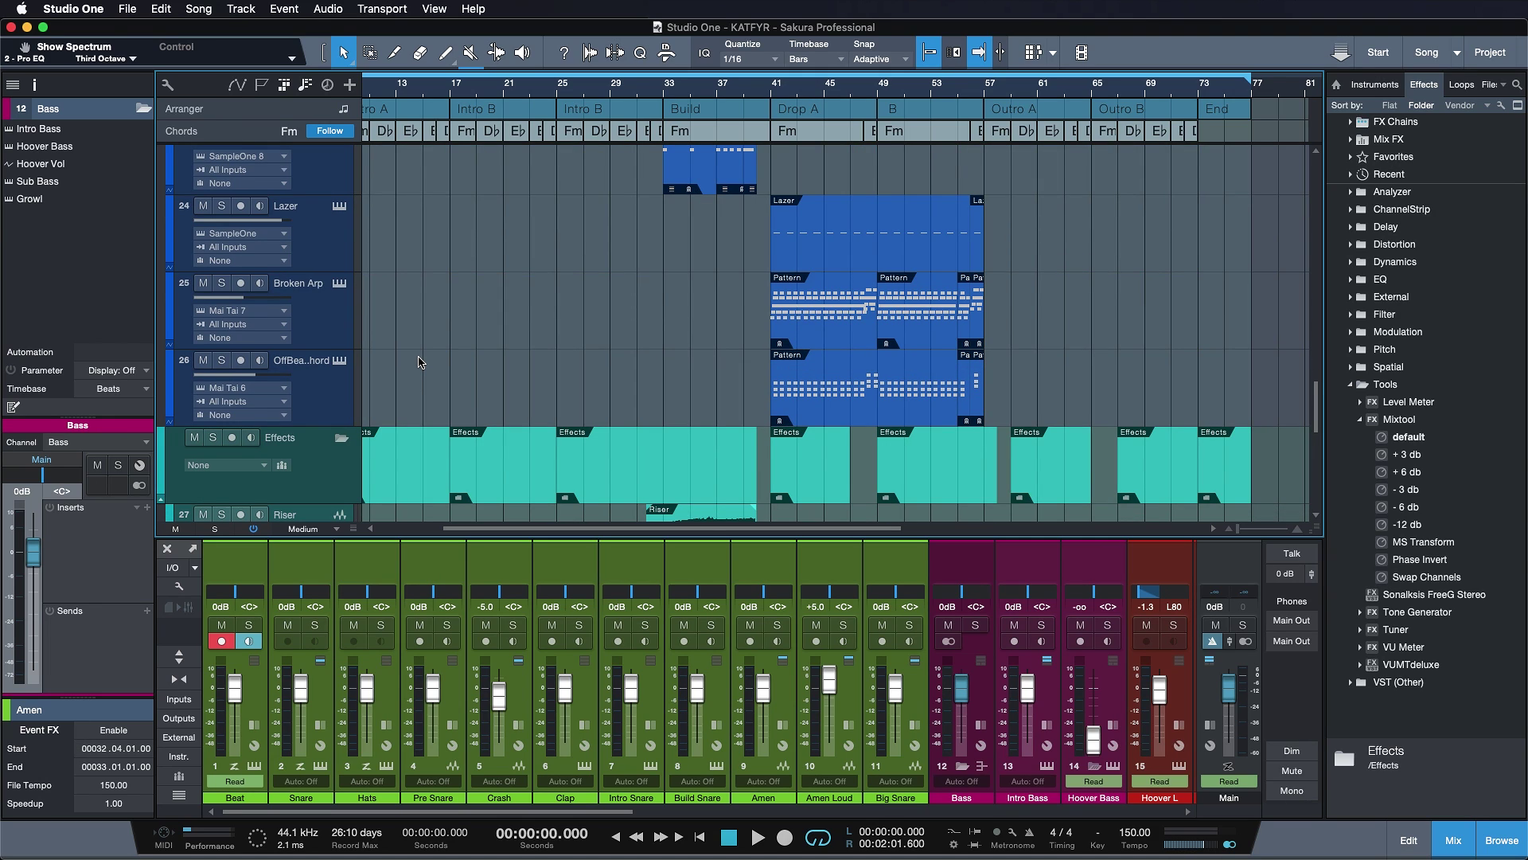